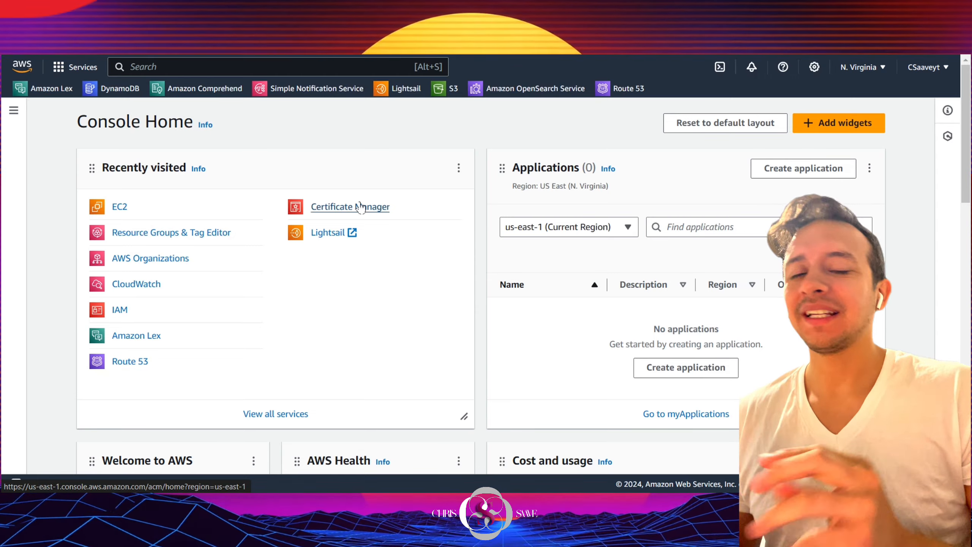
- Find the VPC service and open the form for creating a new VPC
{"action": "left_click", "coordinate": [206, 70]}
{"action": "type", "text": "VPC"}
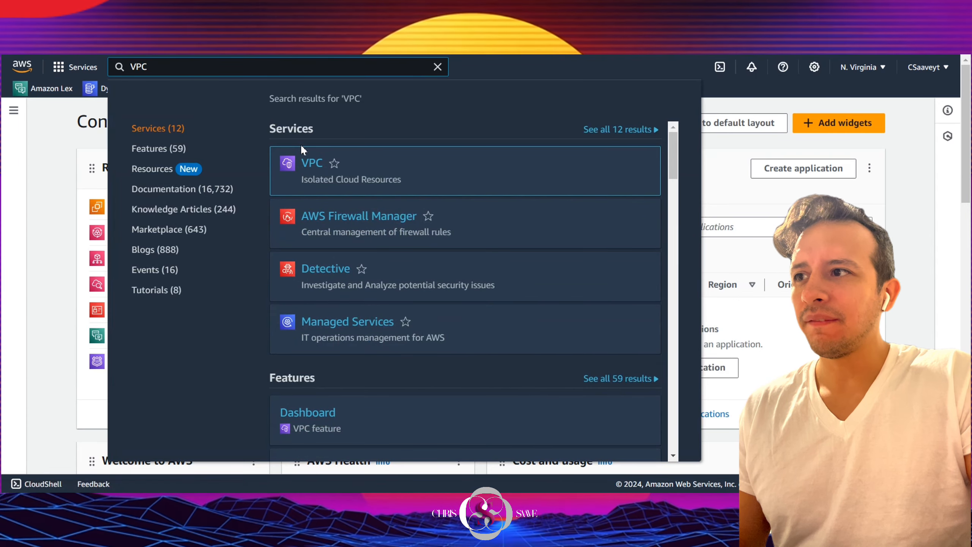
{"action": "mouse_move", "coordinate": [319, 169]}
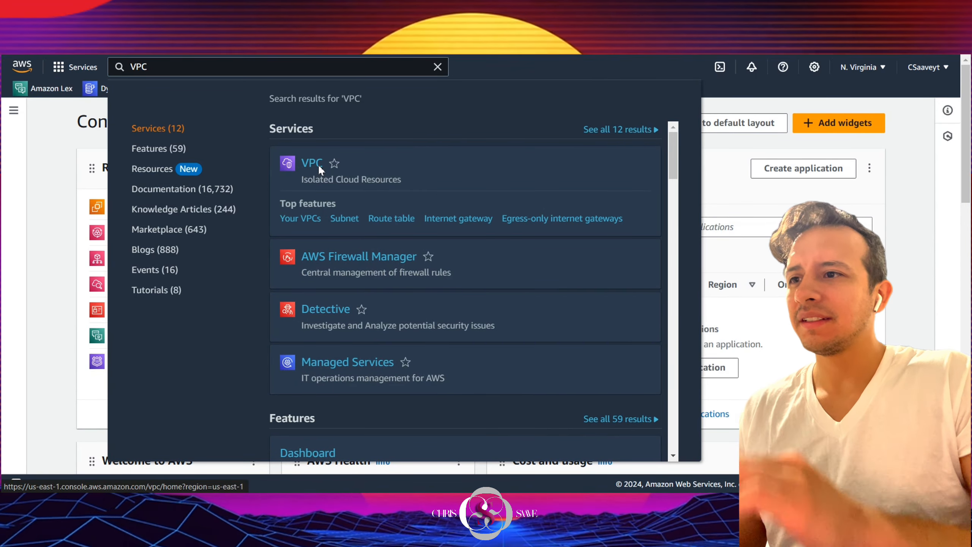
{"action": "left_click", "coordinate": [319, 167]}
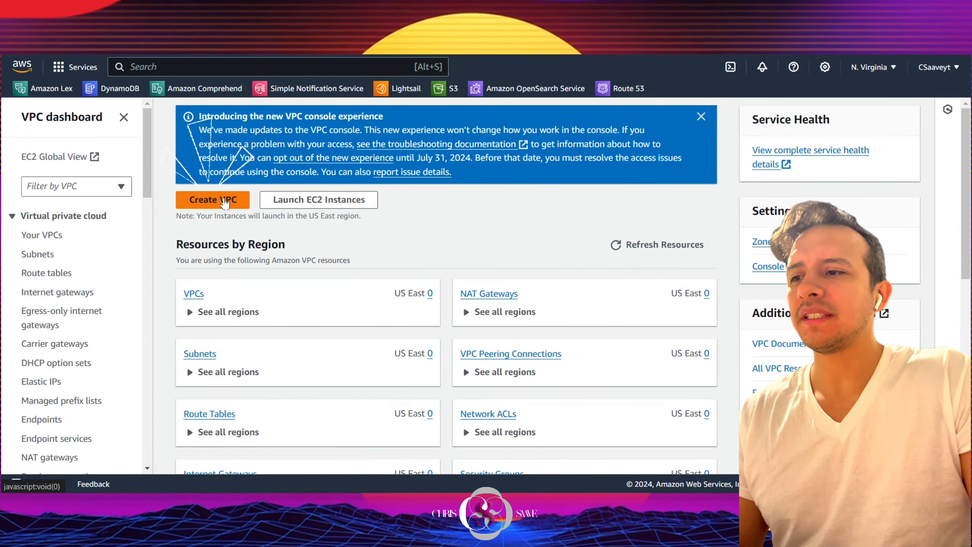
{"action": "left_click", "coordinate": [225, 203]}
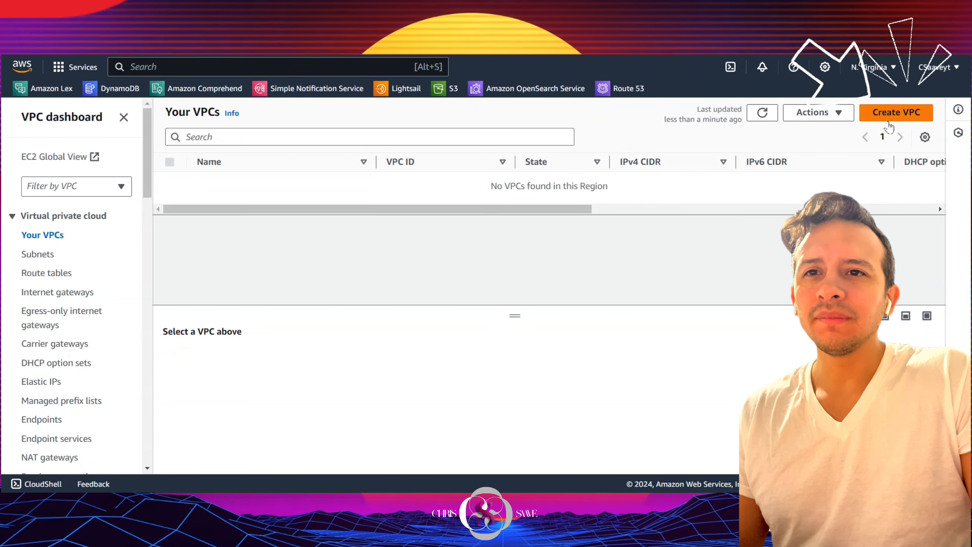
{"action": "left_click", "coordinate": [903, 114]}
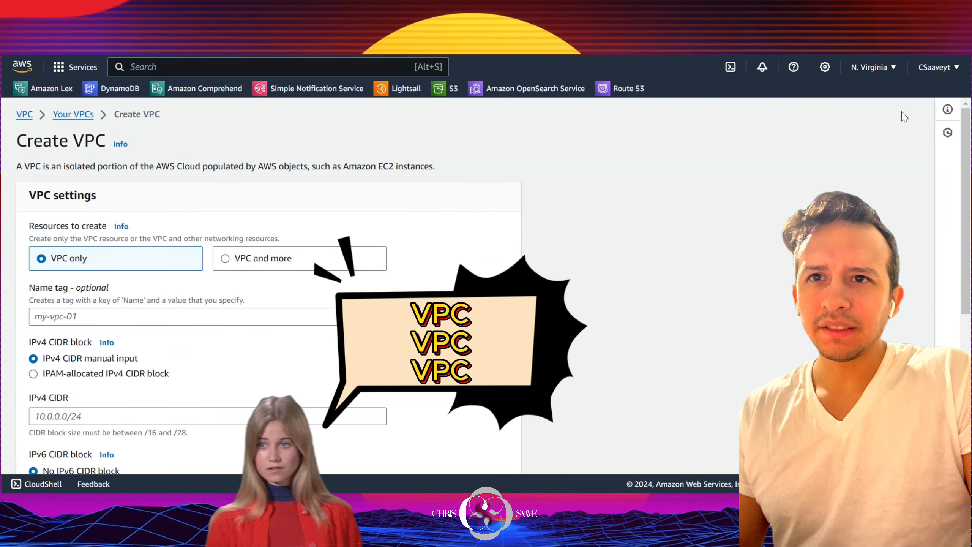
- Name the new VPC NPOWER-VPC and set its IPv4 CIDR to 192.168.0.0/16
{"action": "left_click", "coordinate": [180, 311]}
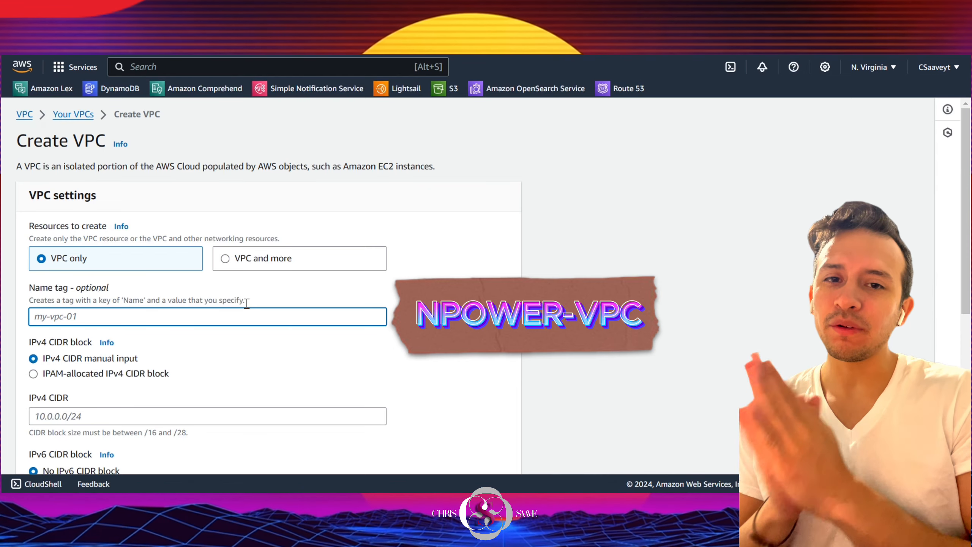
{"action": "type", "text": "NPOWER-VPC"}
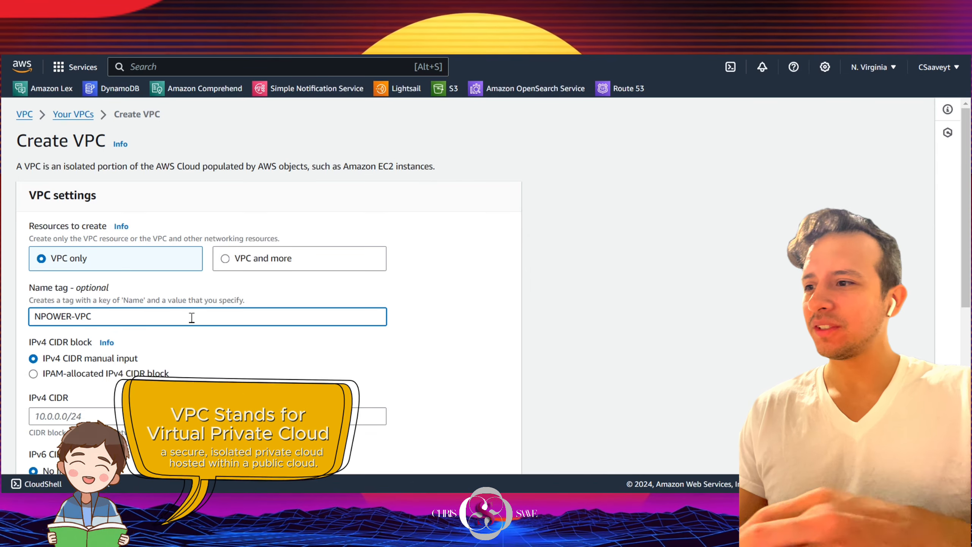
{"action": "scroll", "coordinate": [192, 364], "scroll_direction": "down", "scroll_amount": 2}
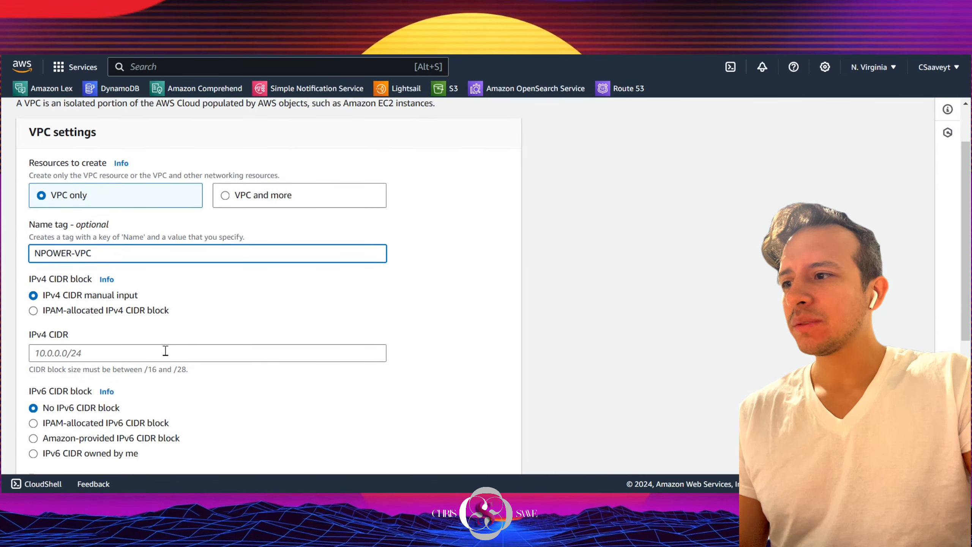
{"action": "left_click", "coordinate": [187, 351]}
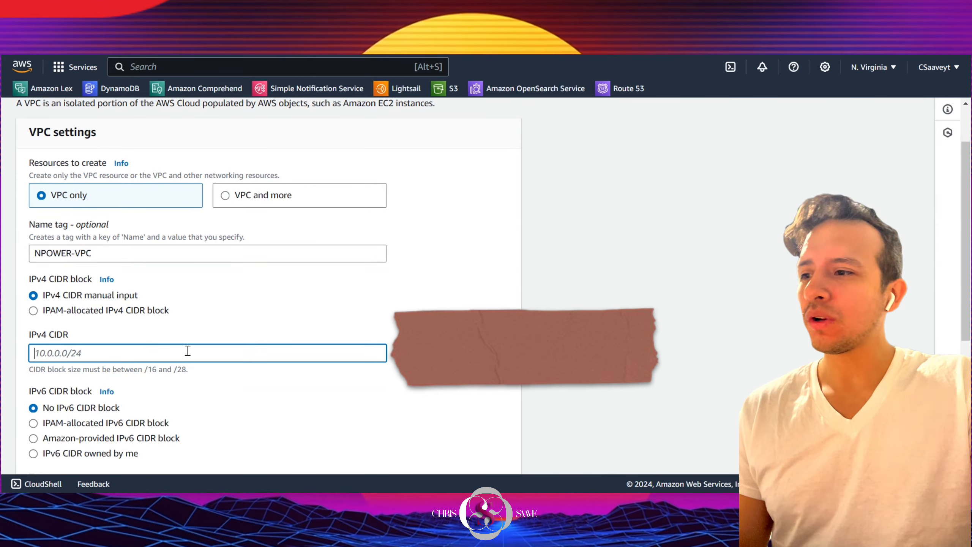
{"action": "type", "text": "192.1"}
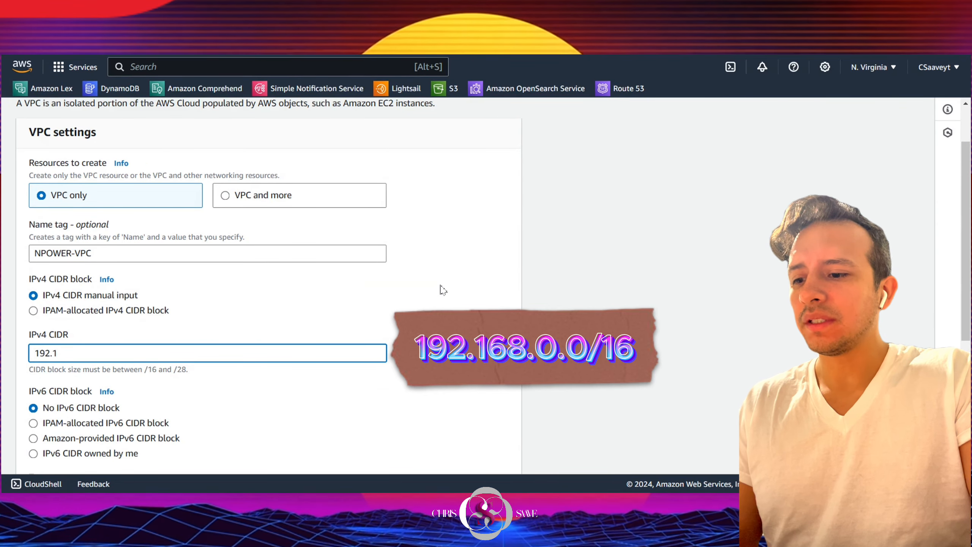
{"action": "type", "text": "68.0.0"}
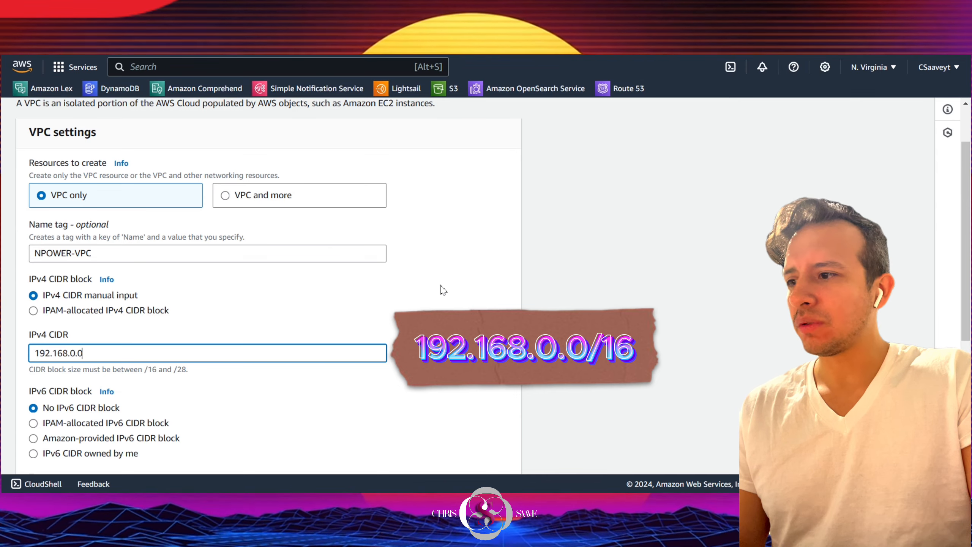
{"action": "type", "text": "/"}
{"action": "type", "text": "16"}
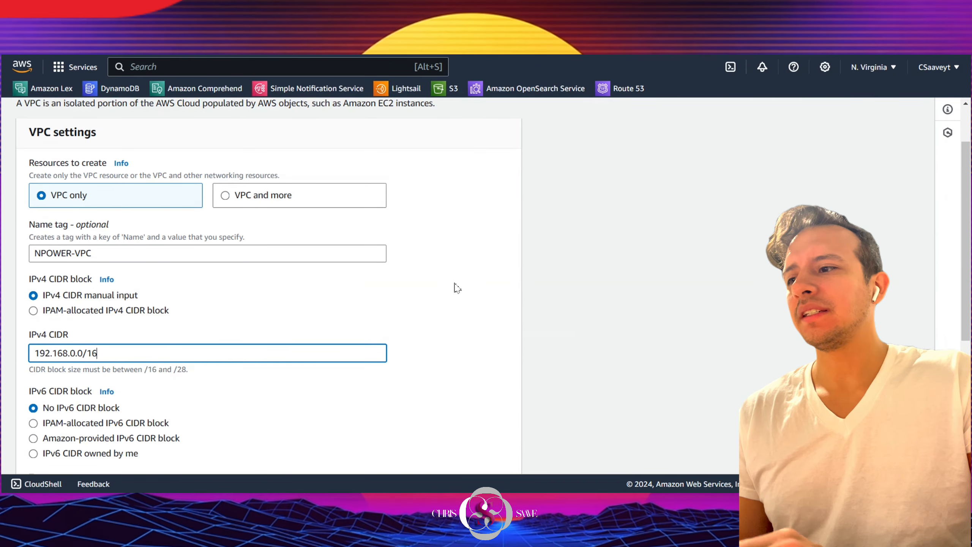
{"action": "left_click", "coordinate": [456, 287]}
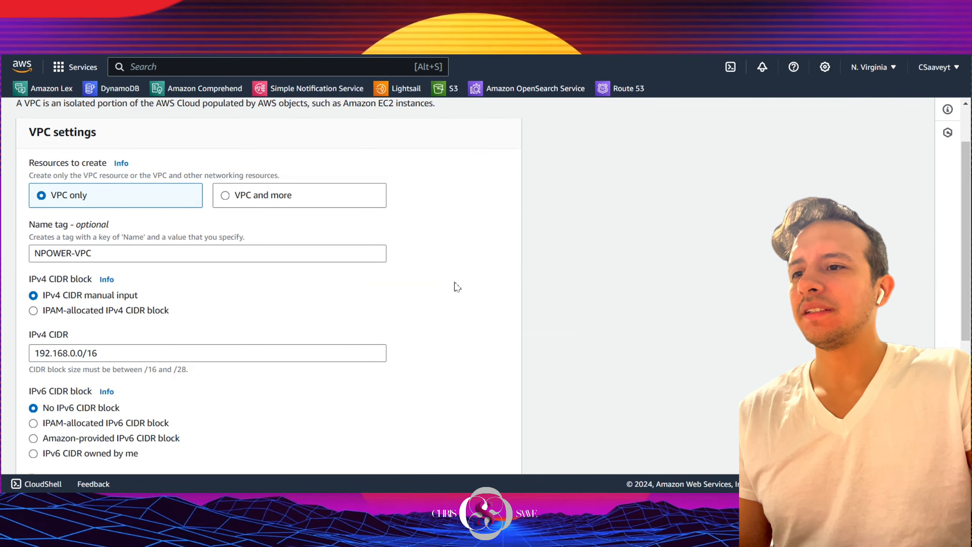
- Create the VPC, keeping no IPv6 CIDR block and the default tenancy
{"action": "scroll", "coordinate": [457, 287], "scroll_direction": "down", "scroll_amount": 2}
{"action": "scroll", "coordinate": [456, 287], "scroll_direction": "down", "scroll_amount": 2}
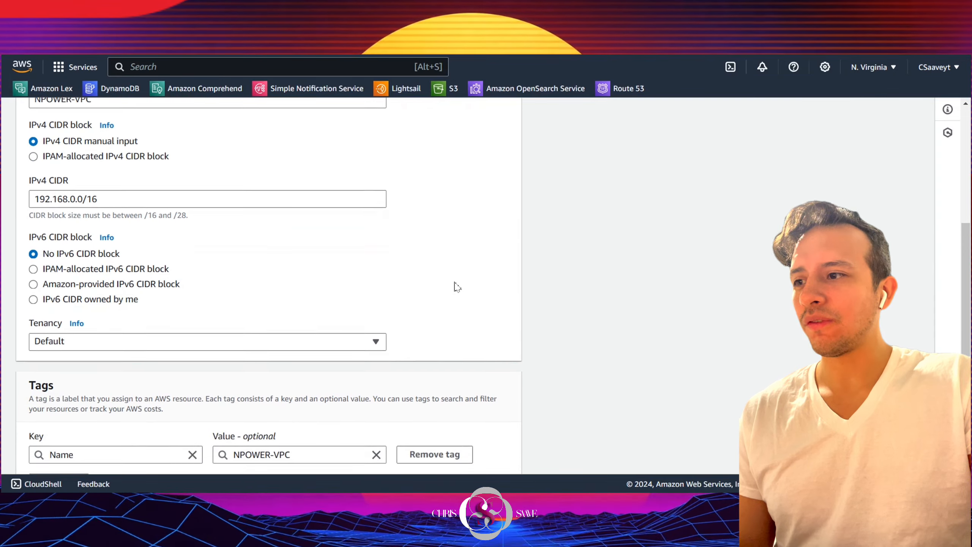
{"action": "scroll", "coordinate": [534, 289], "scroll_direction": "up", "scroll_amount": 3}
{"action": "scroll", "coordinate": [534, 289], "scroll_direction": "down", "scroll_amount": 3}
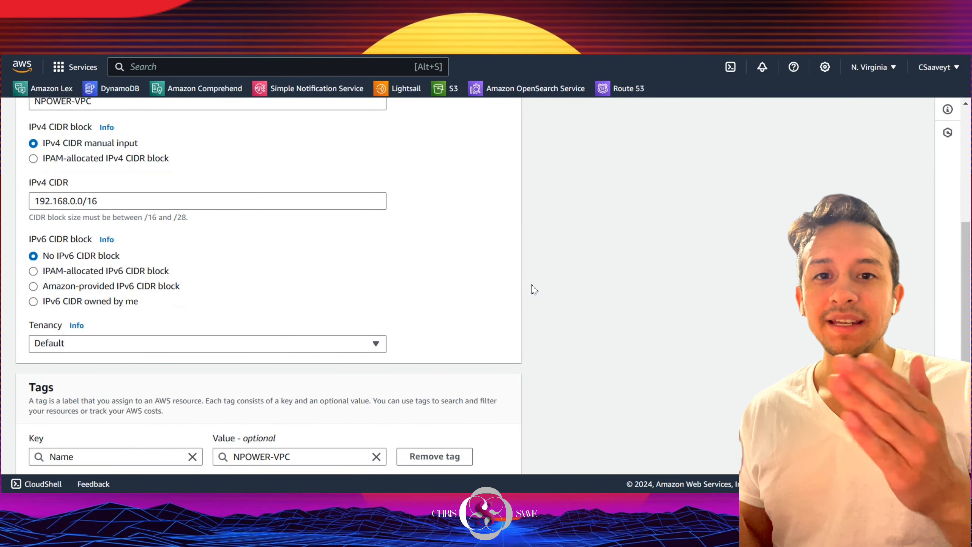
{"action": "scroll", "coordinate": [533, 288], "scroll_direction": "down", "scroll_amount": 2}
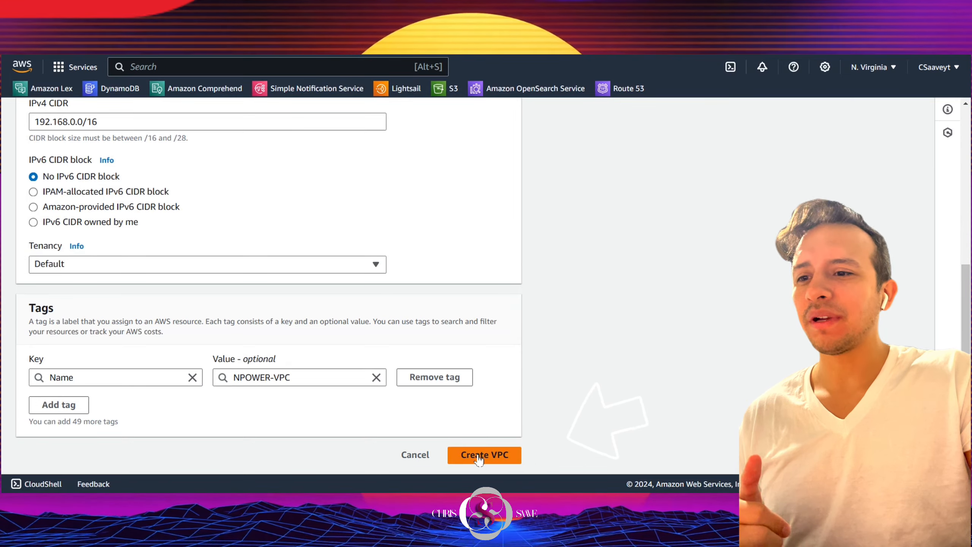
{"action": "left_click", "coordinate": [492, 458]}
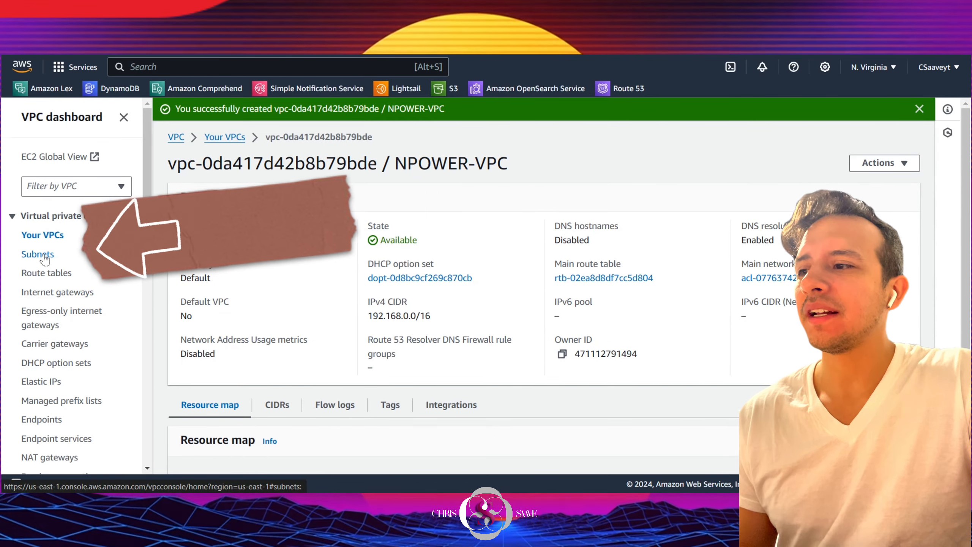
- Start creating a subnet and choose NPOWER-VPC as its VPC
{"action": "left_click", "coordinate": [44, 257]}
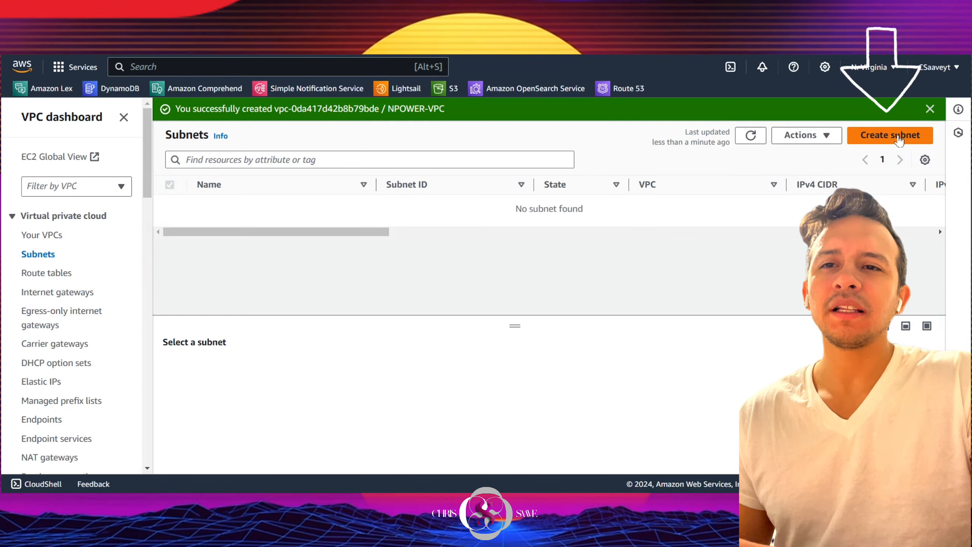
{"action": "left_click", "coordinate": [898, 138]}
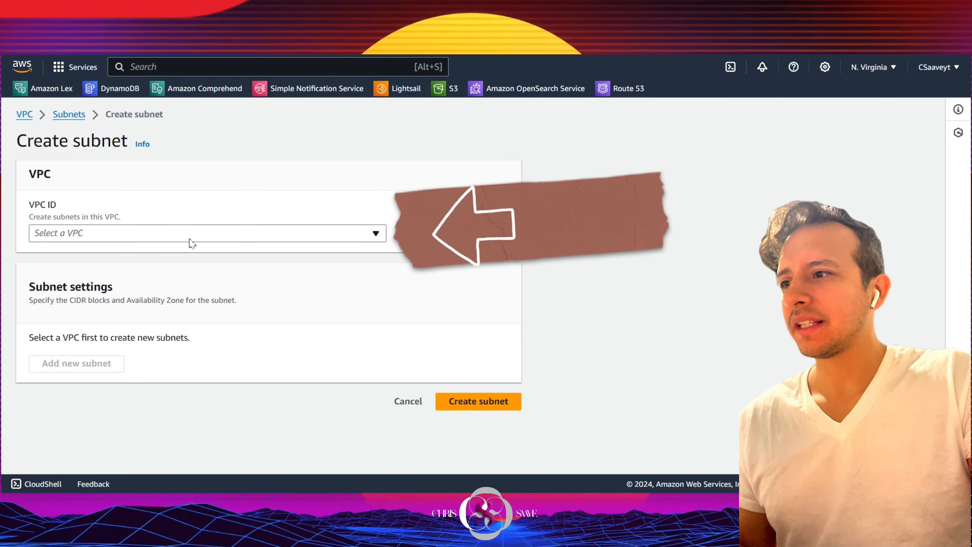
{"action": "left_click", "coordinate": [191, 235]}
{"action": "left_click", "coordinate": [196, 268]}
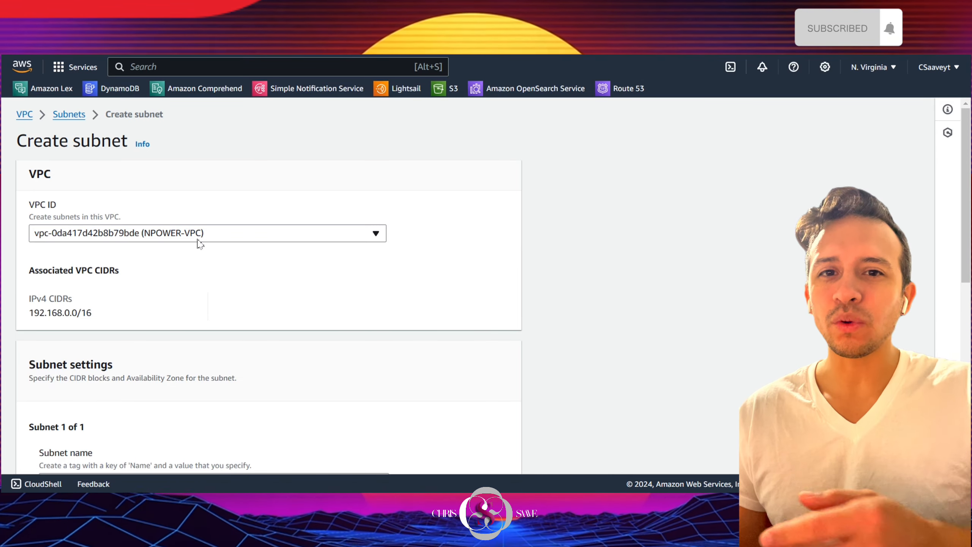
- Name the first subnet Public Subnet and place it in availability zone us-east-1a
{"action": "scroll", "coordinate": [252, 309], "scroll_direction": "down", "scroll_amount": 7}
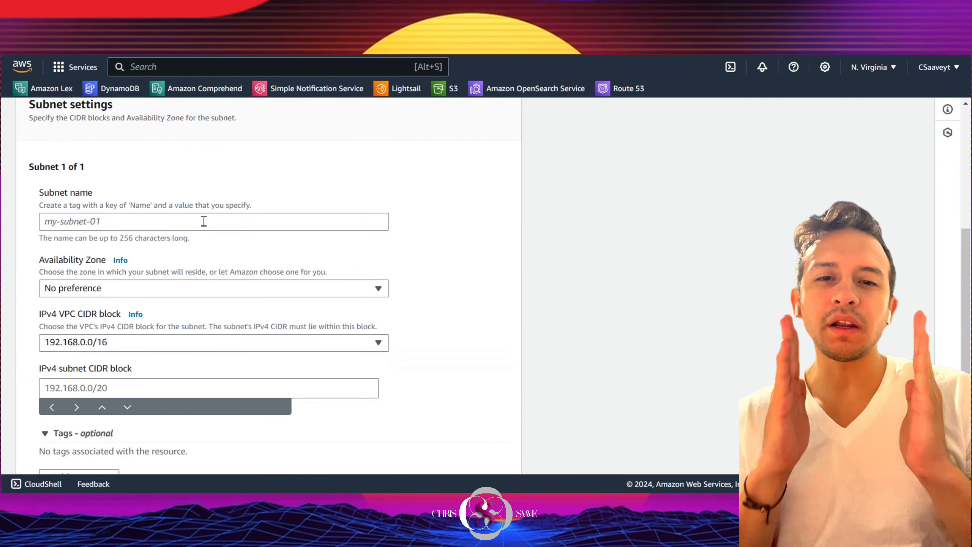
{"action": "left_click", "coordinate": [204, 221]}
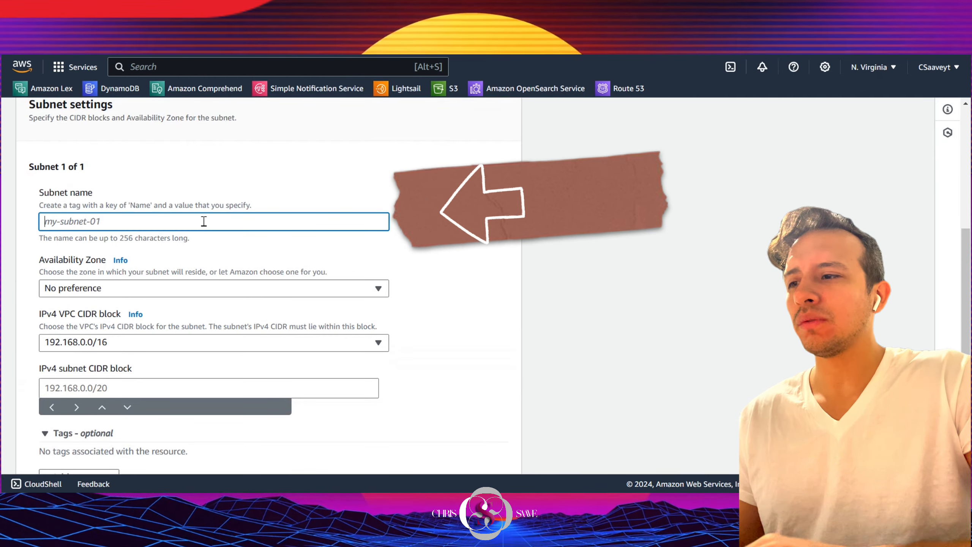
{"action": "type", "text": "Public Subnet"}
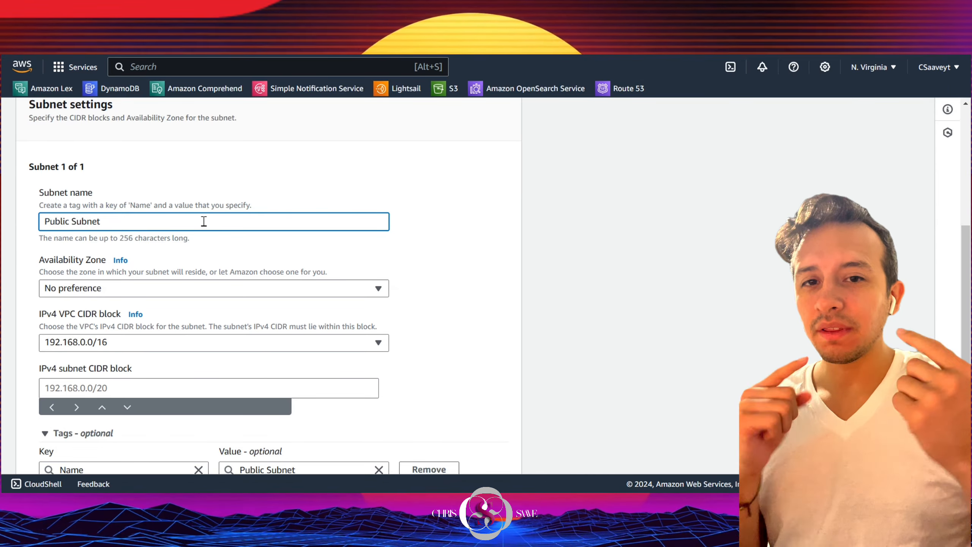
{"action": "left_click", "coordinate": [356, 290]}
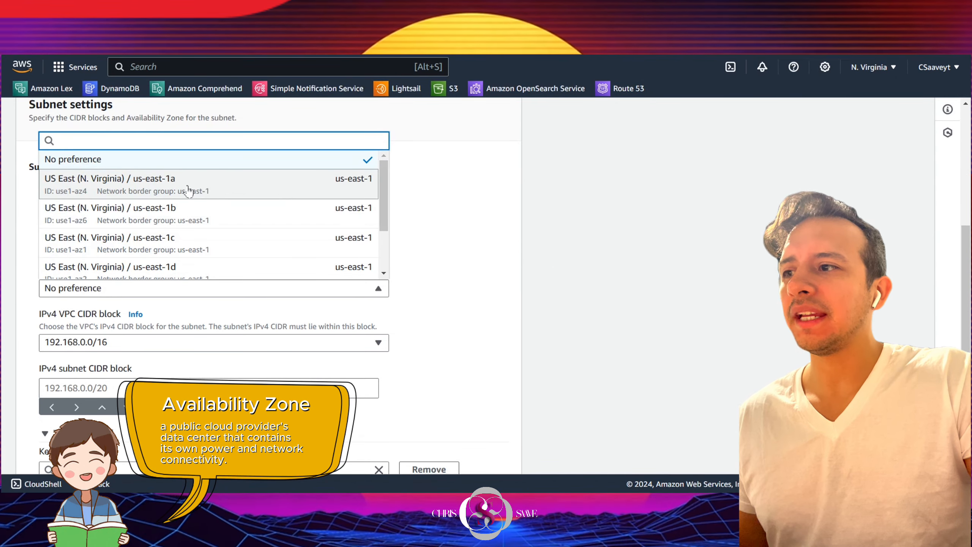
{"action": "left_click", "coordinate": [187, 190]}
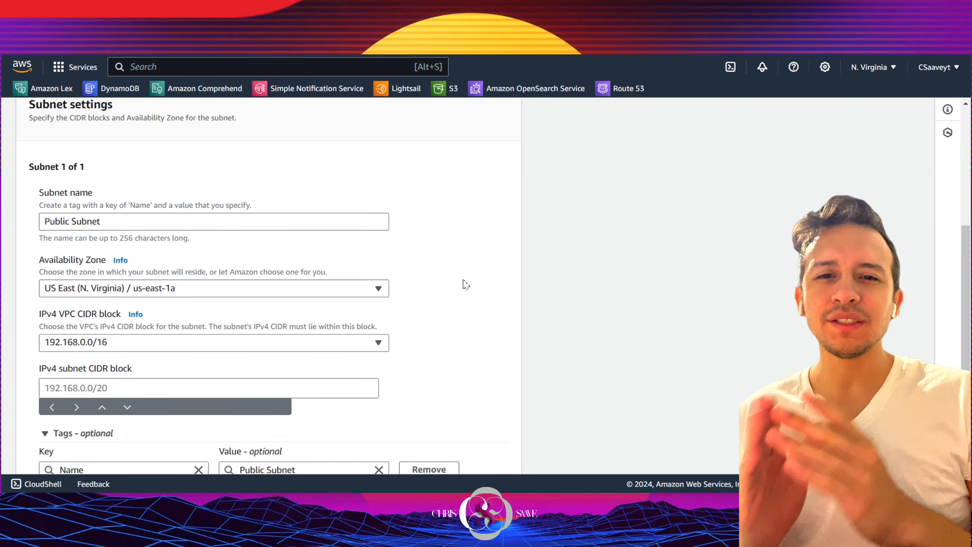
- Set the public subnet's IPv4 CIDR block to 192.168.1.0/24
{"action": "scroll", "coordinate": [465, 284], "scroll_direction": "down", "scroll_amount": 2}
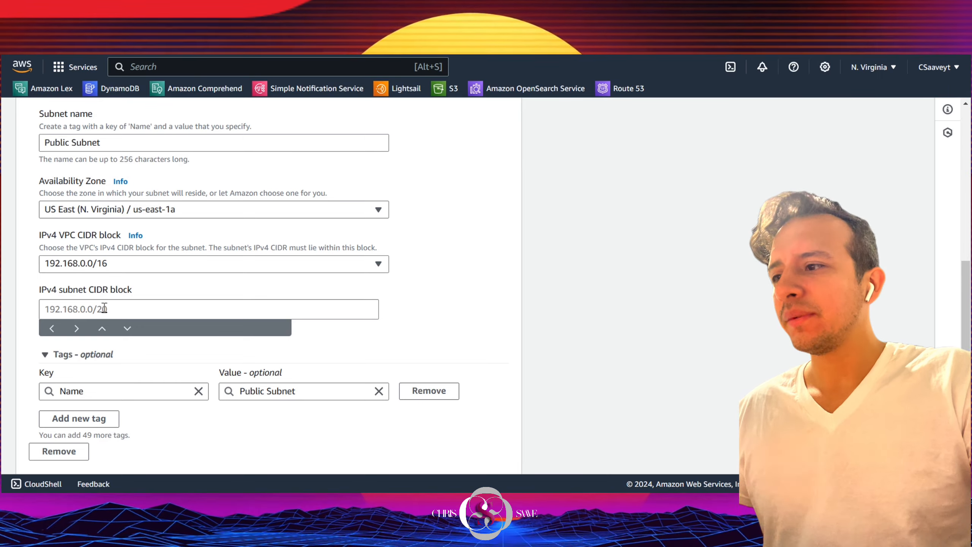
{"action": "left_click", "coordinate": [104, 309]}
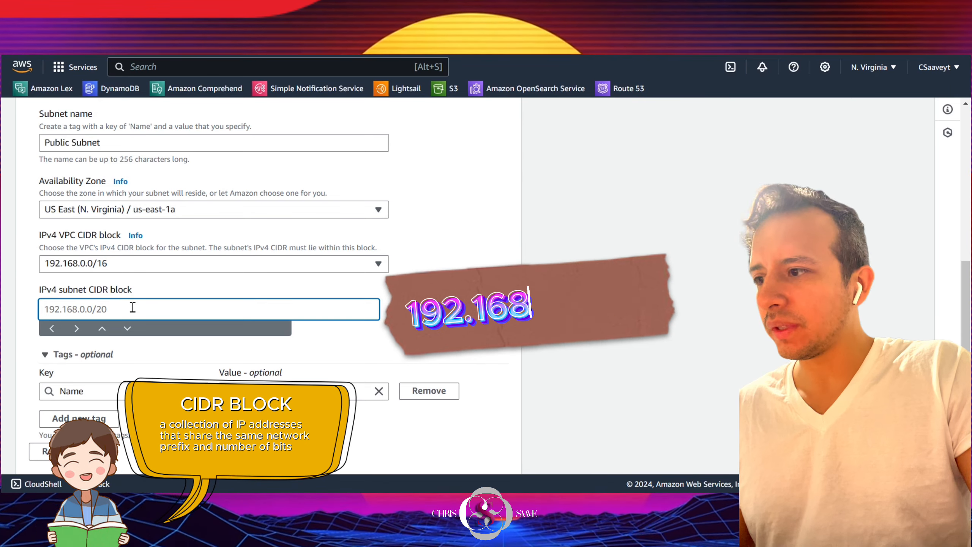
{"action": "type", "text": "192.168.1.0"}
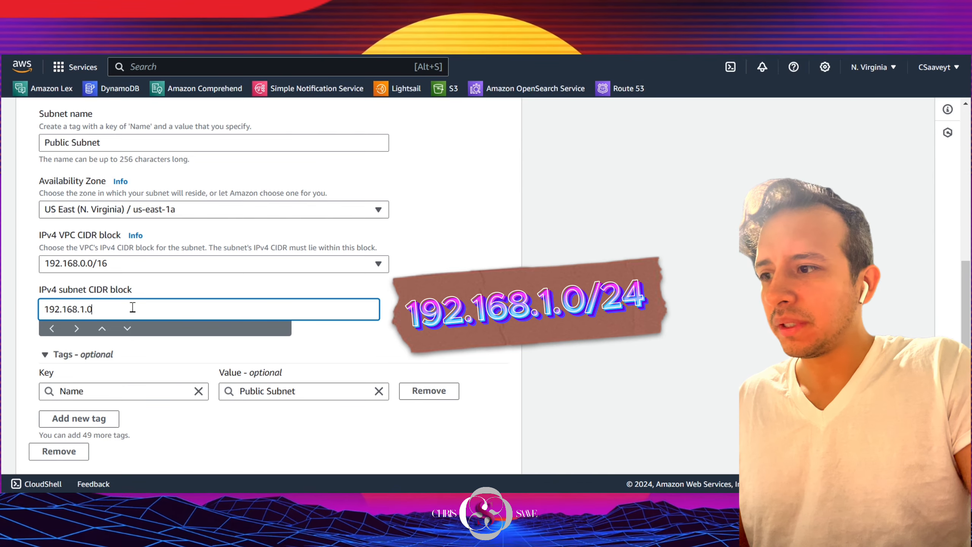
{"action": "type", "text": "/24"}
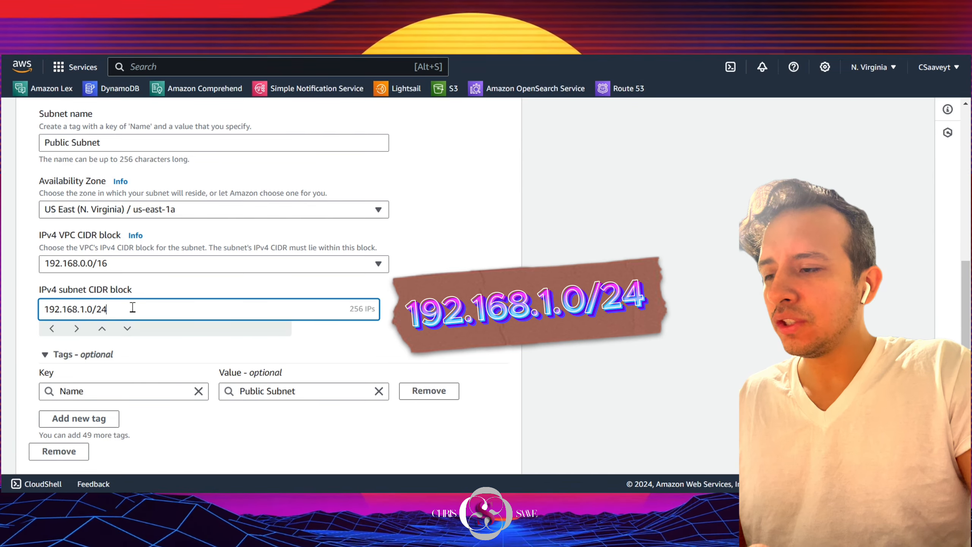
{"action": "scroll", "coordinate": [498, 287], "scroll_direction": "up", "scroll_amount": 2}
{"action": "left_click", "coordinate": [497, 288]}
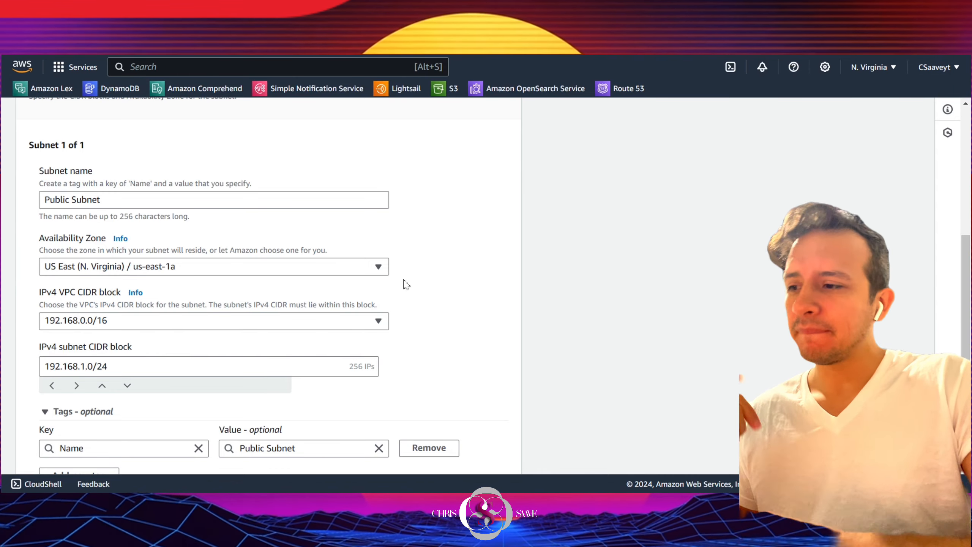
- Add a second subnet named Private Subnet and place it in availability zone us-east-1b
{"action": "scroll", "coordinate": [404, 282], "scroll_direction": "down", "scroll_amount": 3}
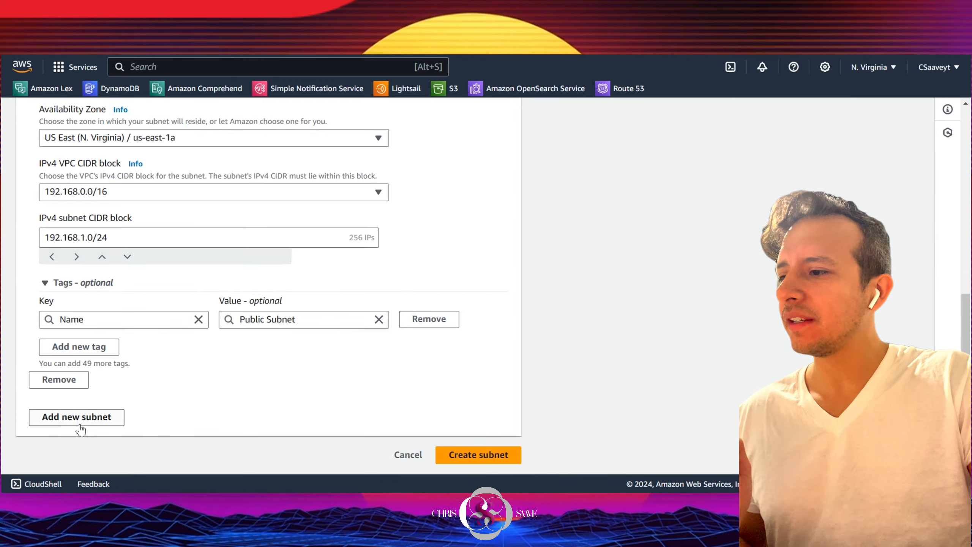
{"action": "left_click", "coordinate": [100, 419]}
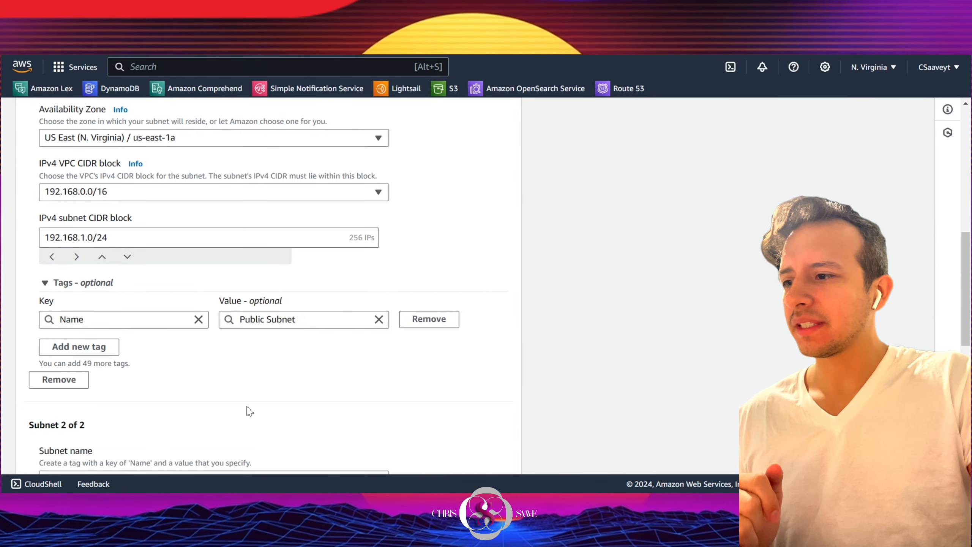
{"action": "scroll", "coordinate": [247, 409], "scroll_direction": "down", "scroll_amount": 5}
{"action": "left_click", "coordinate": [84, 217]}
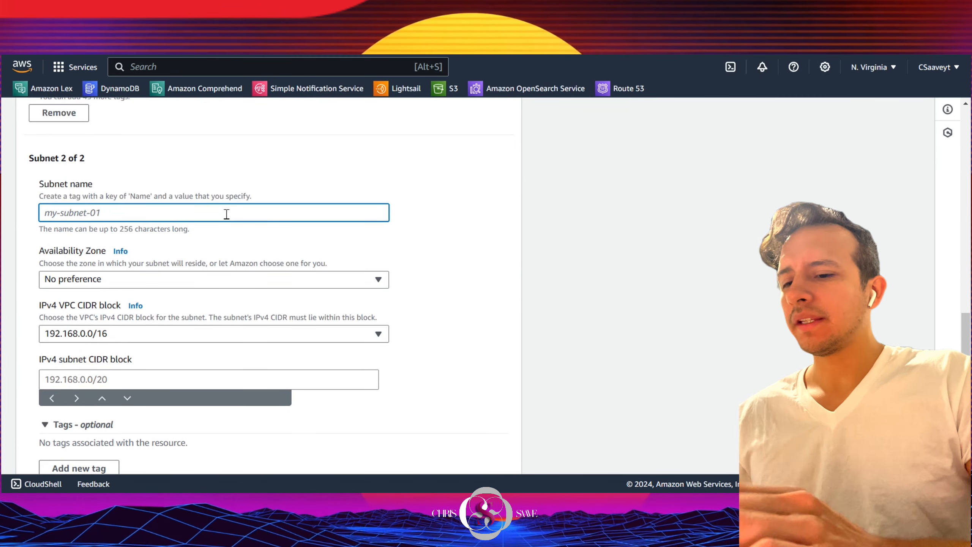
{"action": "type", "text": "Private Subnet"}
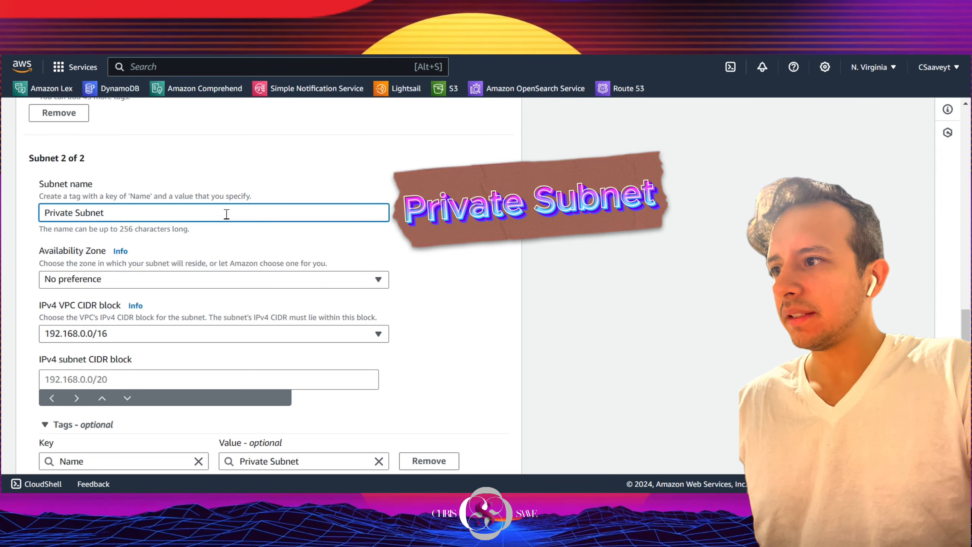
{"action": "left_click", "coordinate": [201, 280]}
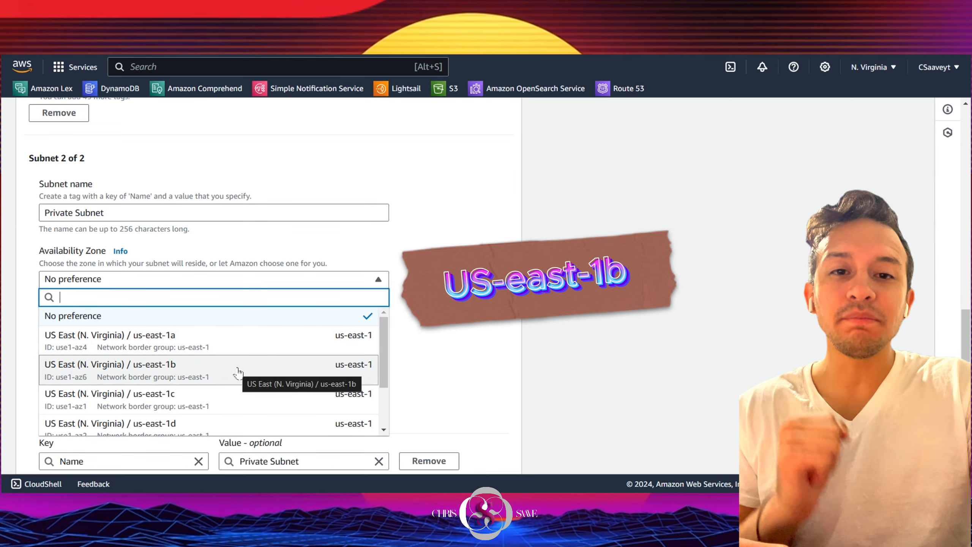
{"action": "left_click", "coordinate": [238, 372]}
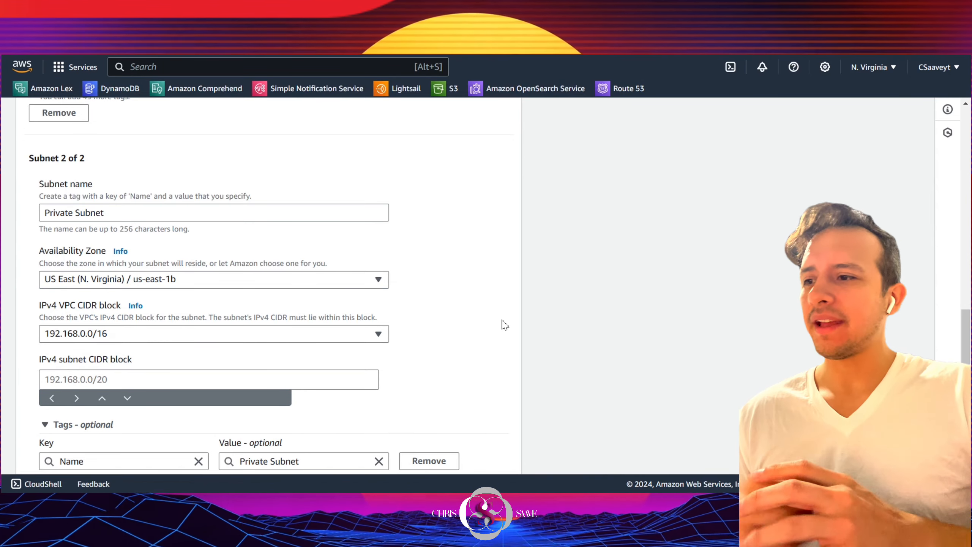
- Set the private subnet's IPv4 CIDR block to 192.168.2.0/24
{"action": "scroll", "coordinate": [216, 326], "scroll_direction": "down", "scroll_amount": 1}
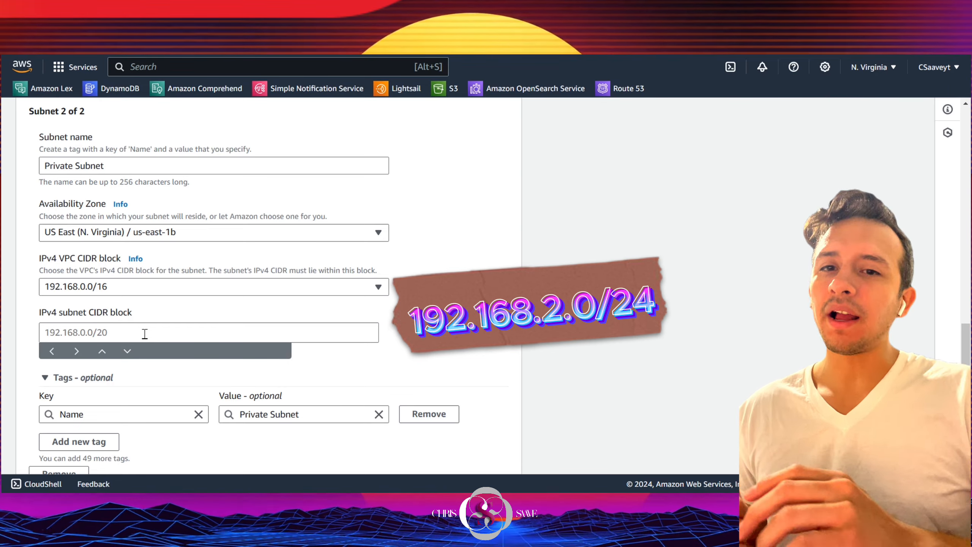
{"action": "left_click", "coordinate": [132, 334]}
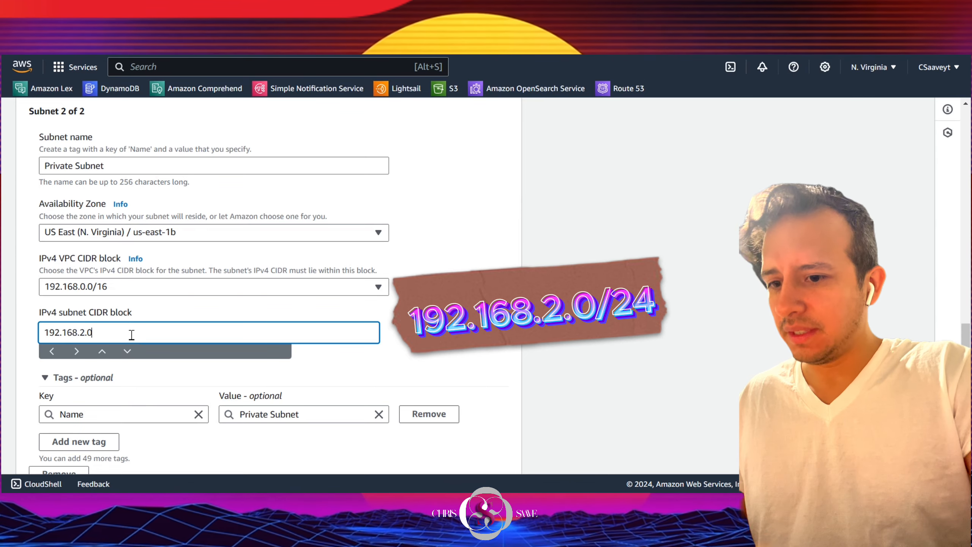
{"action": "type", "text": "192.168.2.0/24"}
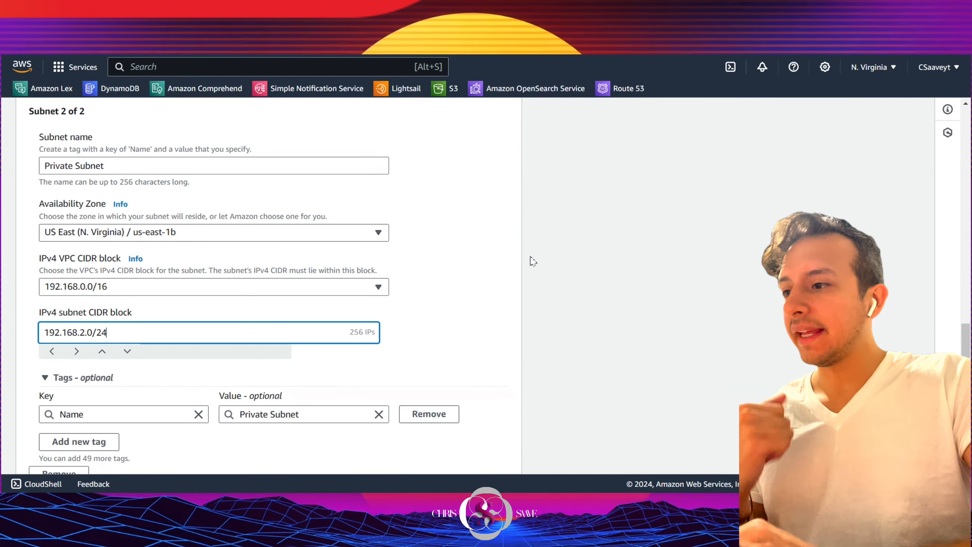
- Review the selected VPC and the public subnet's name, availability zone and CIDR block
{"action": "scroll", "coordinate": [419, 249], "scroll_direction": "up", "scroll_amount": 12}
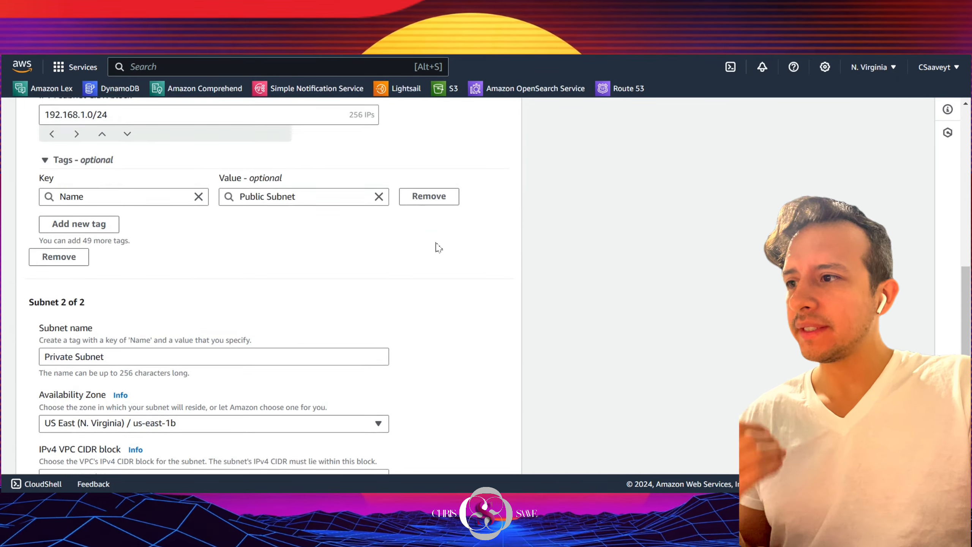
{"action": "scroll", "coordinate": [439, 248], "scroll_direction": "up", "scroll_amount": 5}
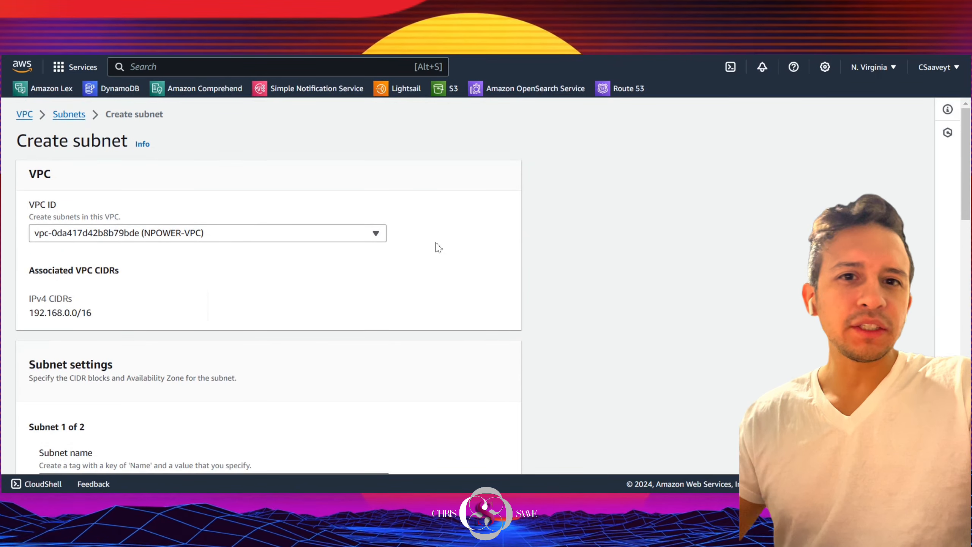
{"action": "scroll", "coordinate": [438, 248], "scroll_direction": "down", "scroll_amount": 1}
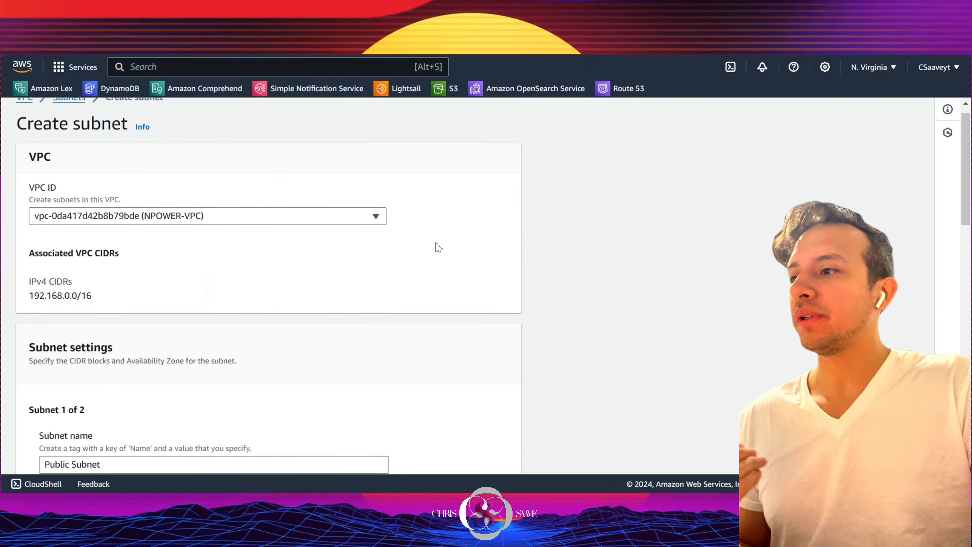
{"action": "scroll", "coordinate": [437, 247], "scroll_direction": "down", "scroll_amount": 4}
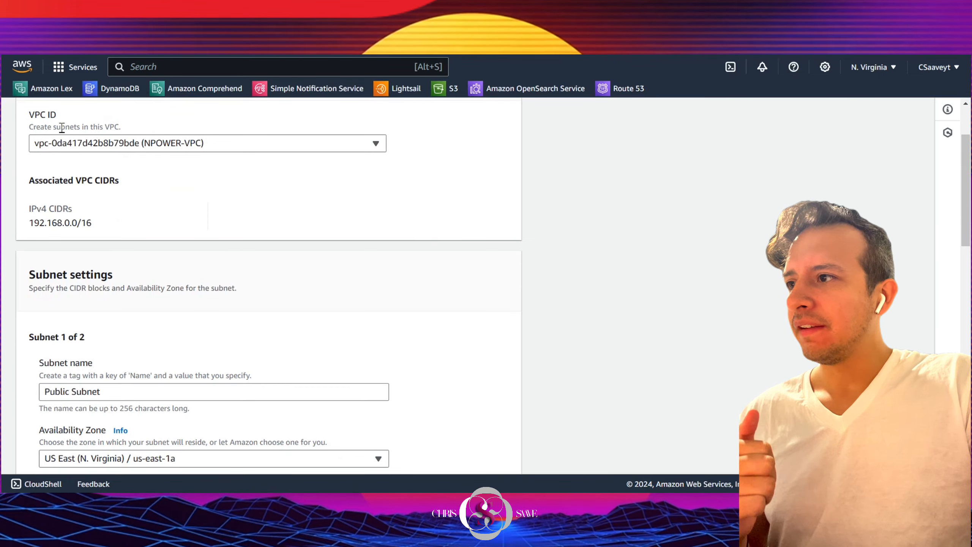
{"action": "scroll", "coordinate": [186, 248], "scroll_direction": "down", "scroll_amount": 8}
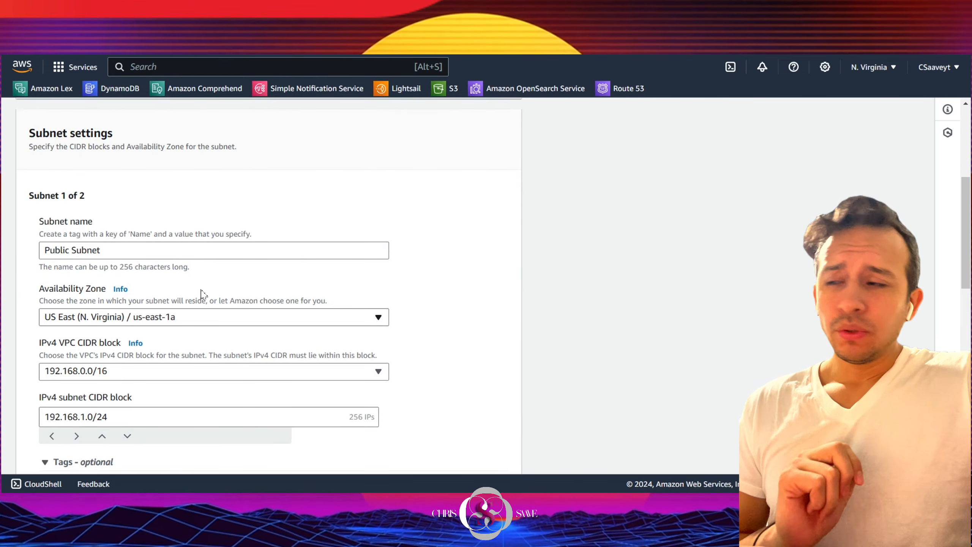
{"action": "scroll", "coordinate": [201, 294], "scroll_direction": "down", "scroll_amount": 2}
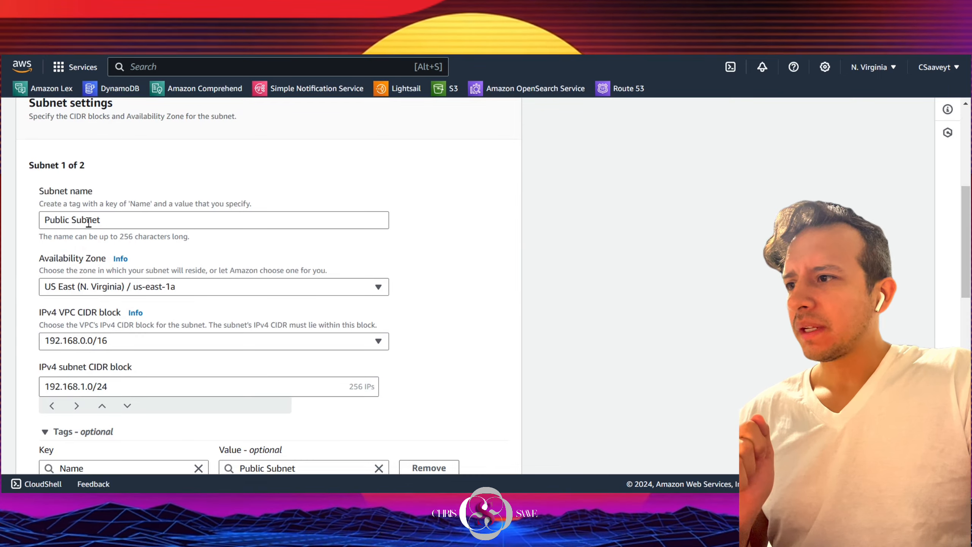
{"action": "left_click_drag", "start_coordinate": [119, 222], "coordinate": [49, 222]}
{"action": "scroll", "coordinate": [210, 236], "scroll_direction": "down", "scroll_amount": 4}
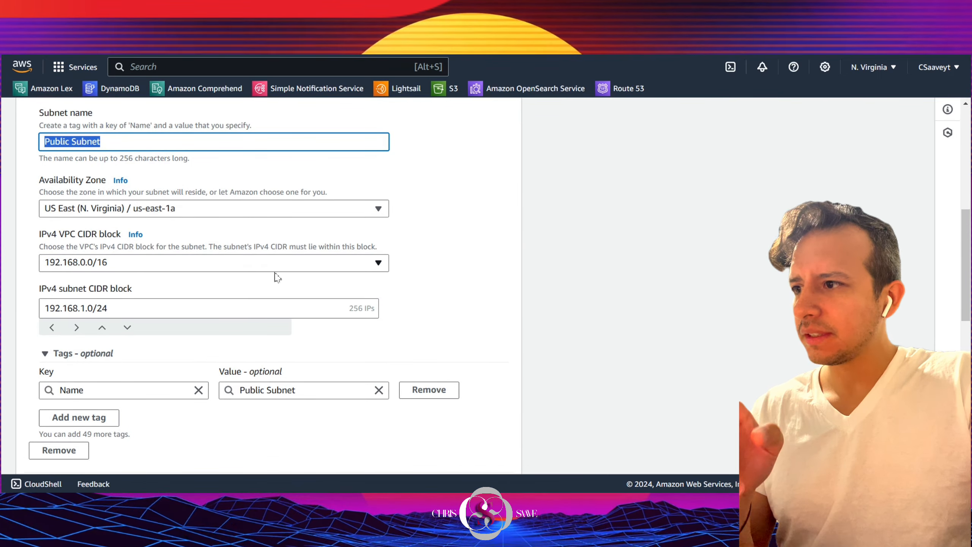
{"action": "scroll", "coordinate": [274, 275], "scroll_direction": "down", "scroll_amount": 8}
- Create the public and private subnets with the entered settings
{"action": "scroll", "coordinate": [278, 277], "scroll_direction": "down", "scroll_amount": 10}
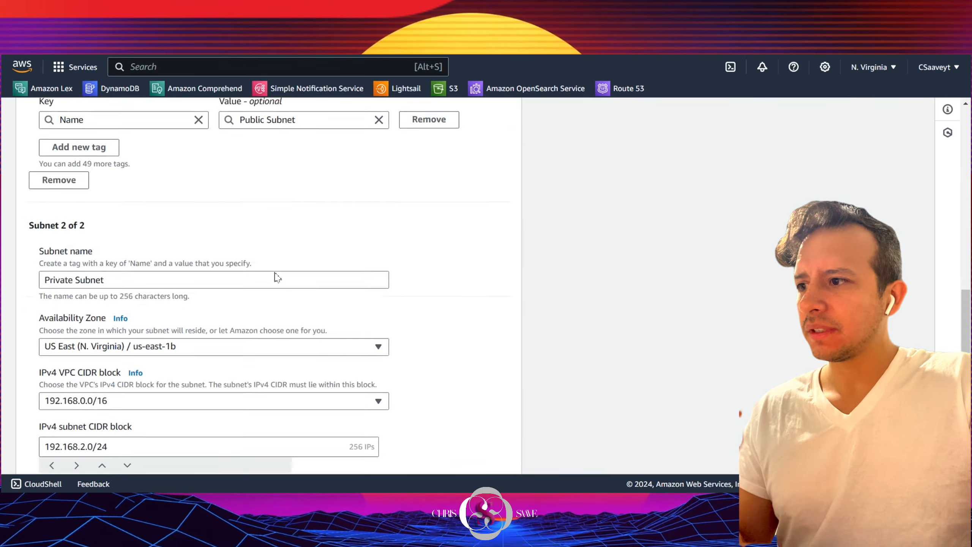
{"action": "scroll", "coordinate": [278, 276], "scroll_direction": "down", "scroll_amount": 6}
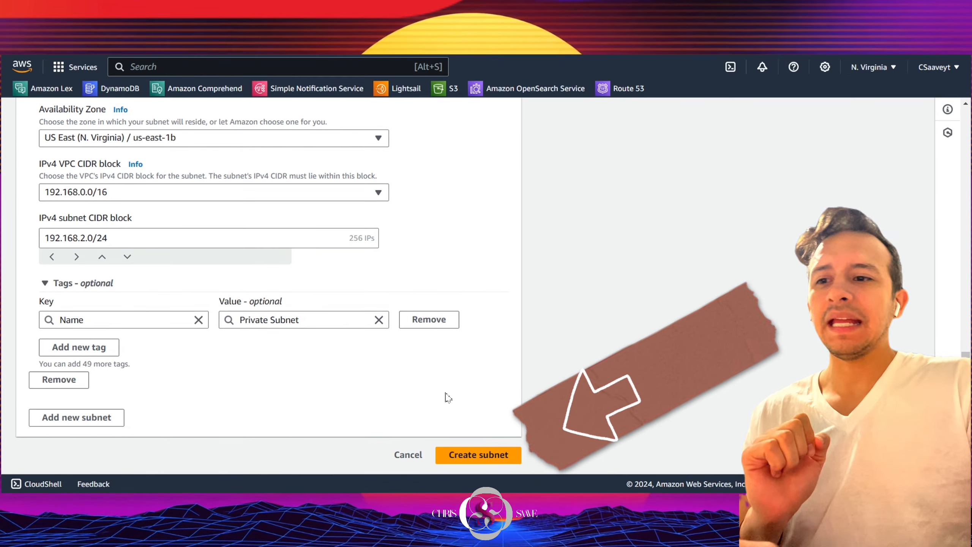
{"action": "left_click", "coordinate": [496, 461]}
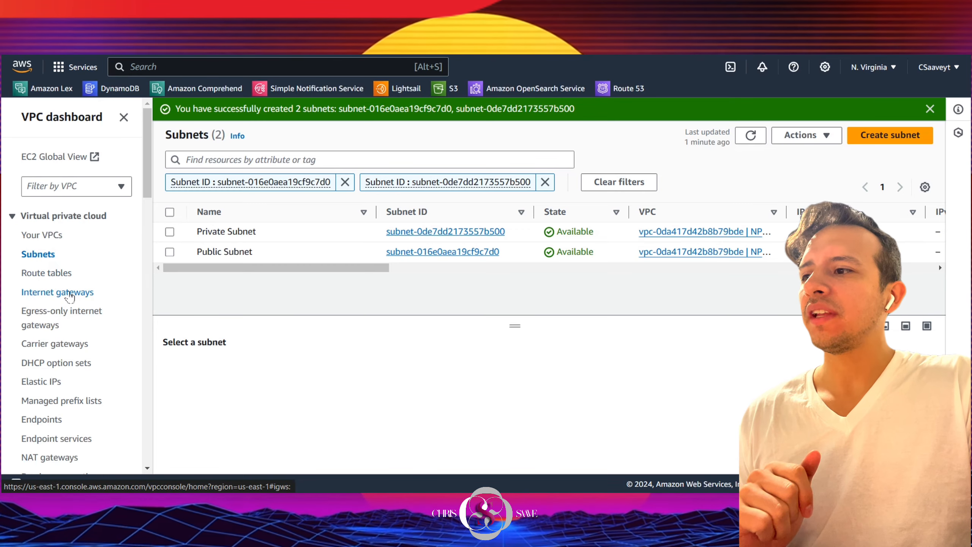
- Create an internet gateway with the name tag NPOWERIGW
{"action": "left_click", "coordinate": [68, 293]}
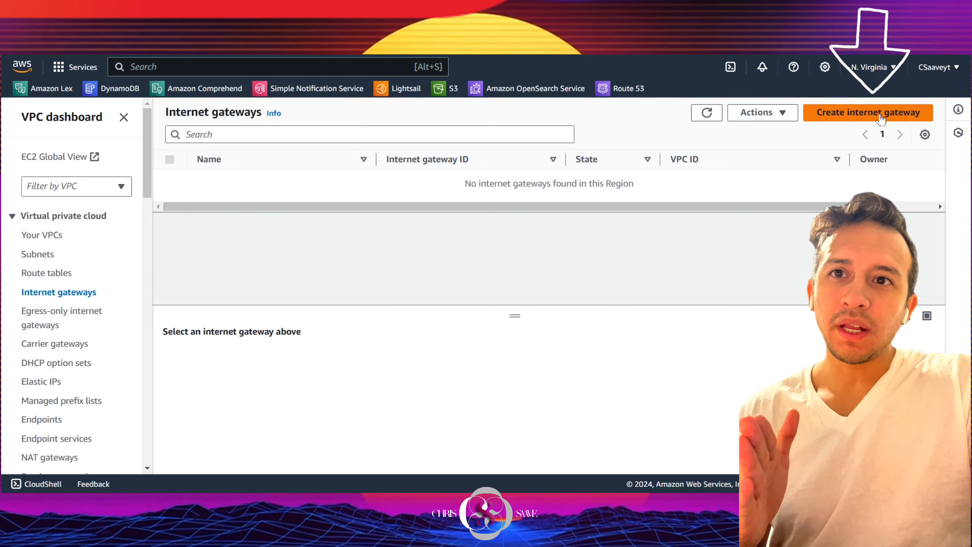
{"action": "left_click", "coordinate": [880, 115]}
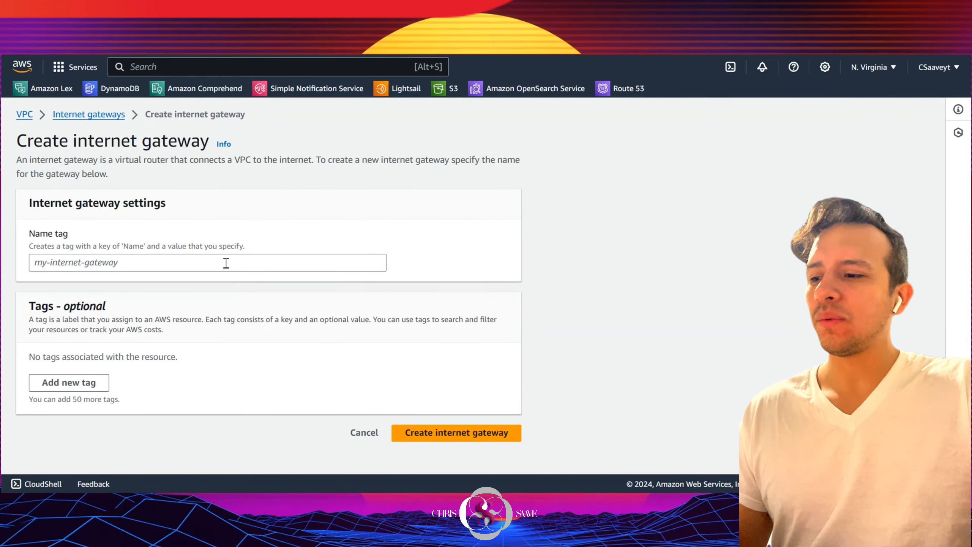
{"action": "left_click", "coordinate": [320, 259]}
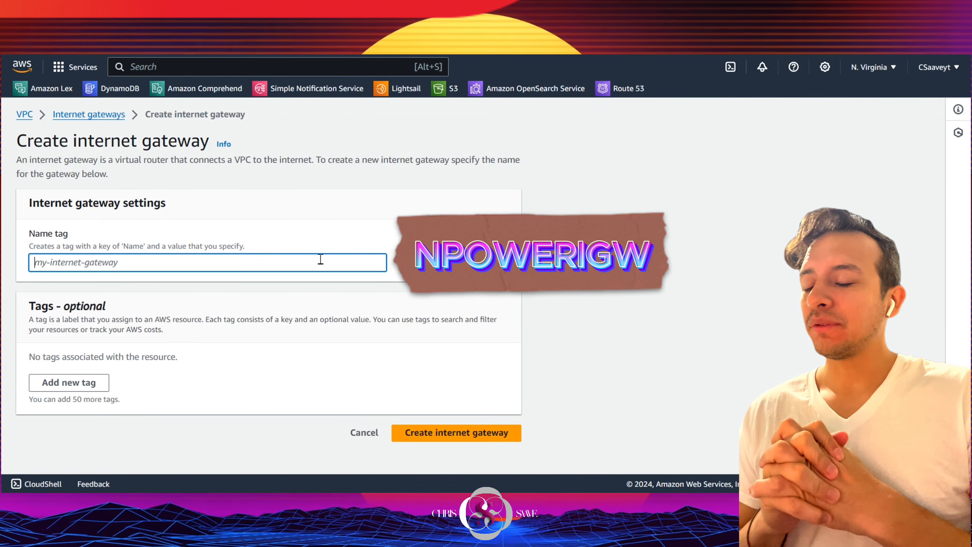
{"action": "type", "text": "NPOWERIGW"}
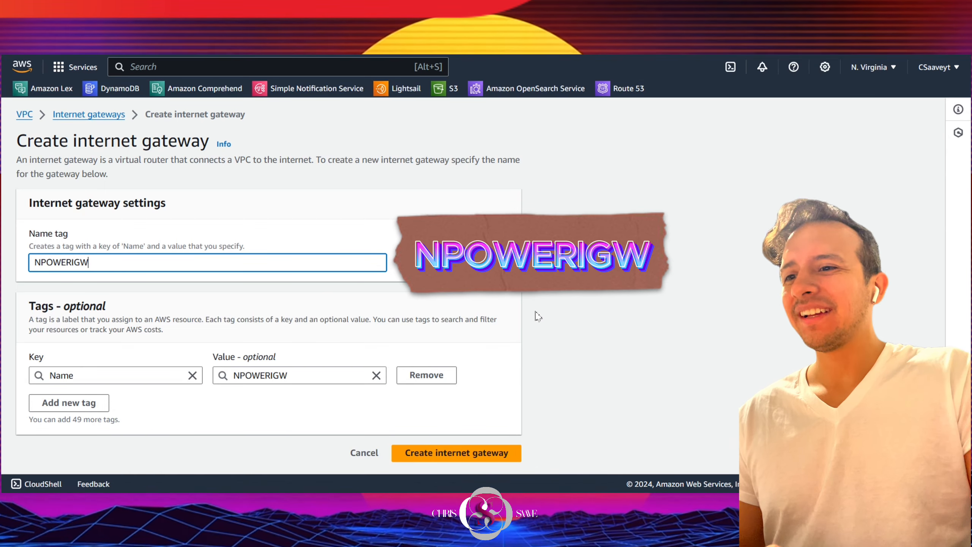
{"action": "left_click", "coordinate": [538, 316]}
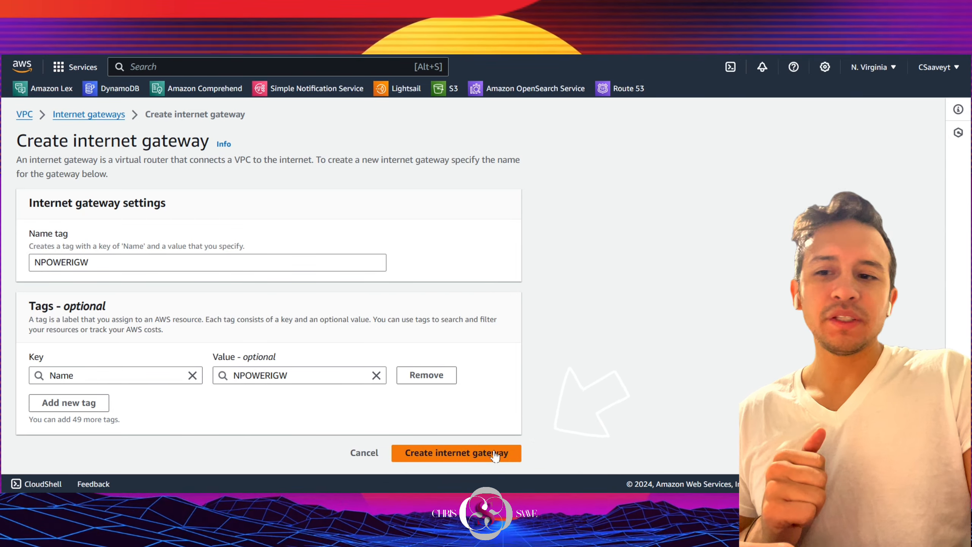
{"action": "left_click", "coordinate": [500, 456]}
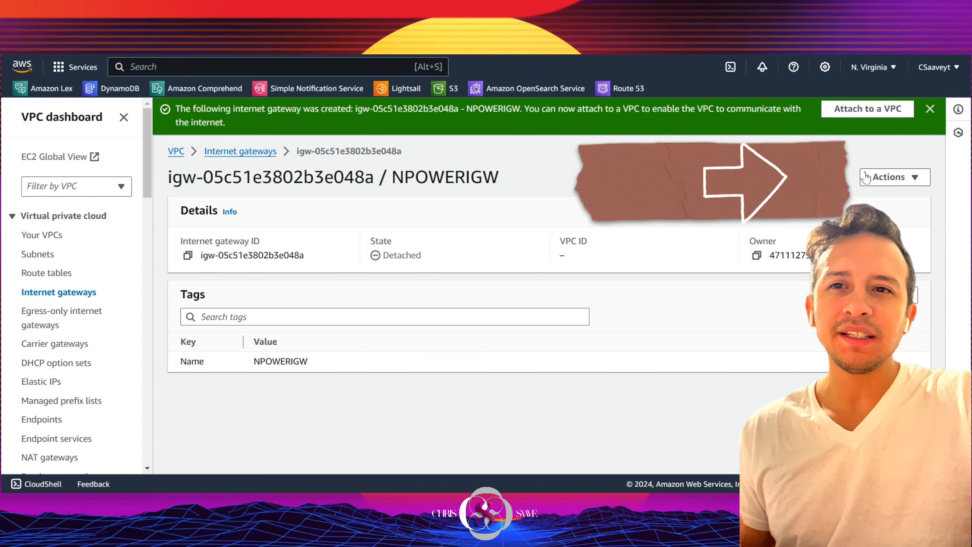
- Attach the NPOWERIGW internet gateway to NPOWER-VPC and check its state and VPC ID
{"action": "left_click", "coordinate": [892, 184]}
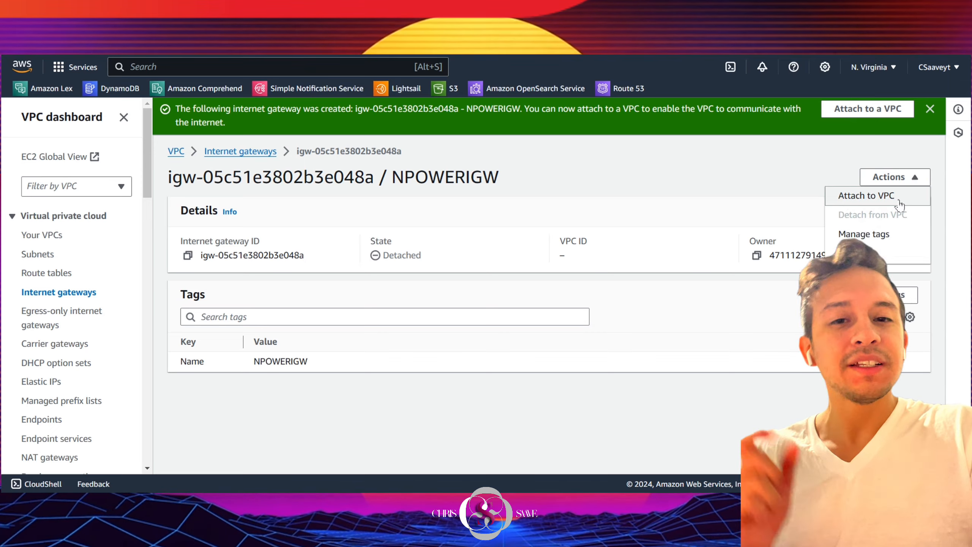
{"action": "left_click", "coordinate": [866, 196]}
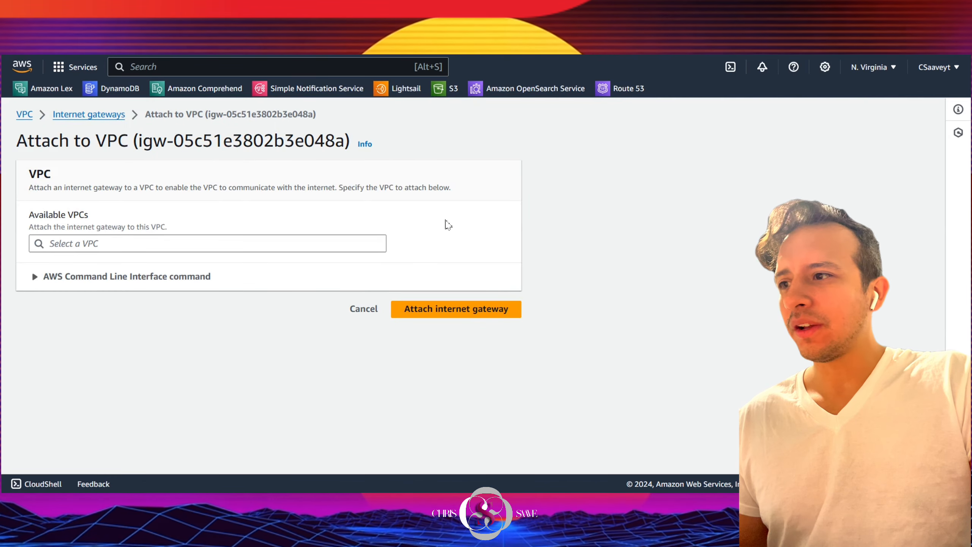
{"action": "left_click", "coordinate": [272, 244]}
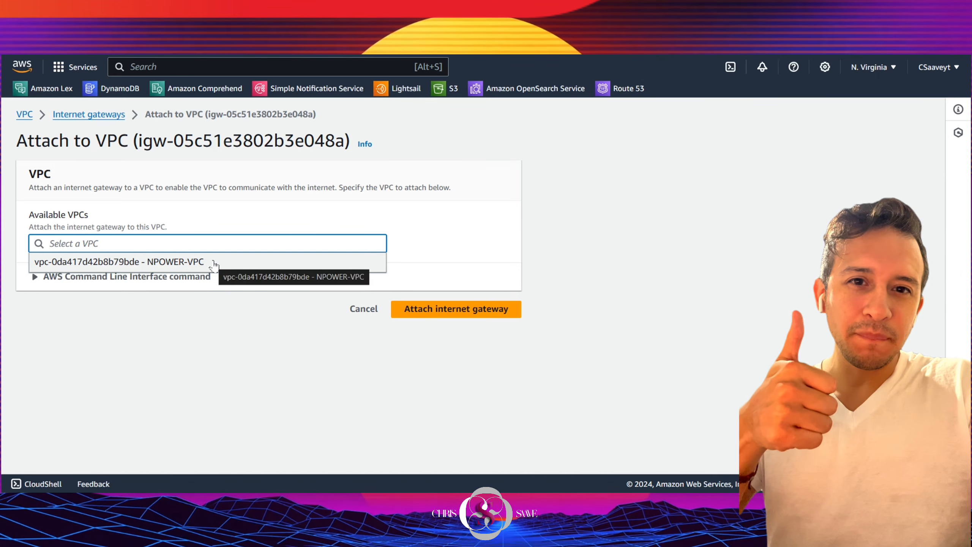
{"action": "left_click", "coordinate": [213, 262]}
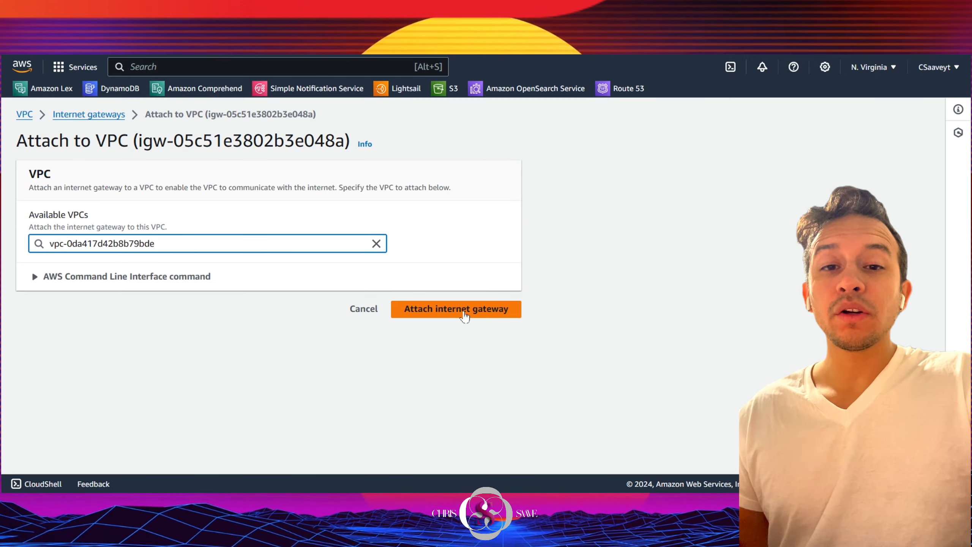
{"action": "left_click", "coordinate": [464, 316]}
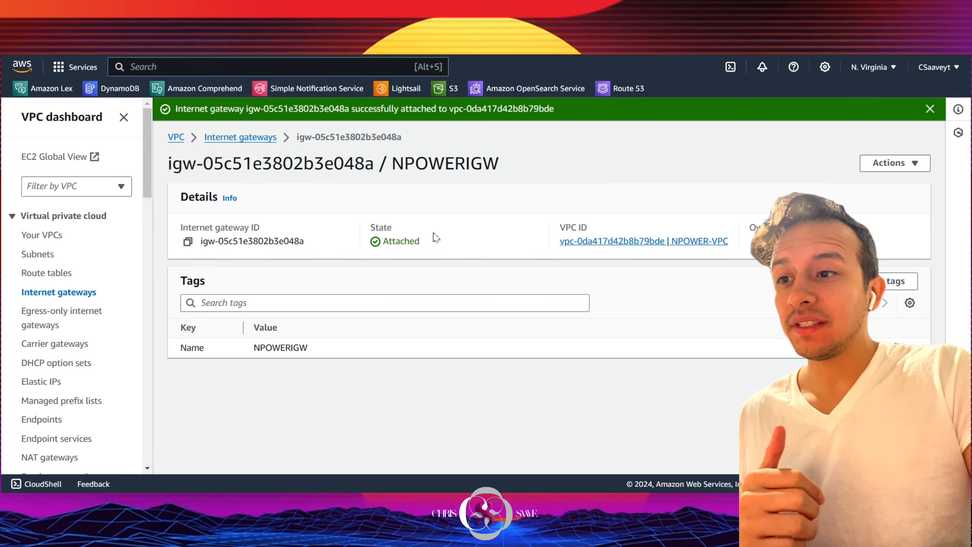
{"action": "left_click_drag", "start_coordinate": [424, 247], "coordinate": [381, 247]}
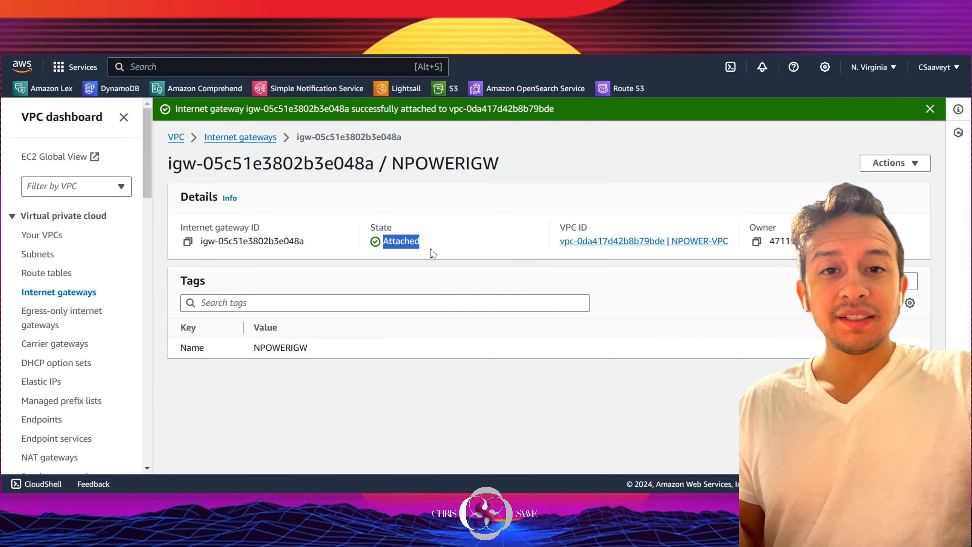
{"action": "left_click_drag", "start_coordinate": [550, 249], "coordinate": [732, 258]}
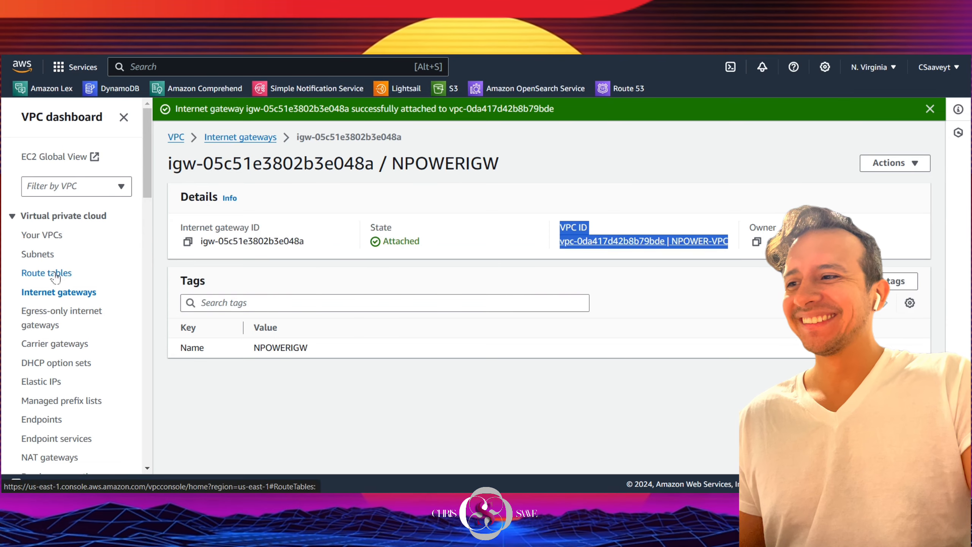
- Create a route table named PRIVATE ROUTE TABLE in NPOWER-VPC
{"action": "left_click", "coordinate": [46, 273]}
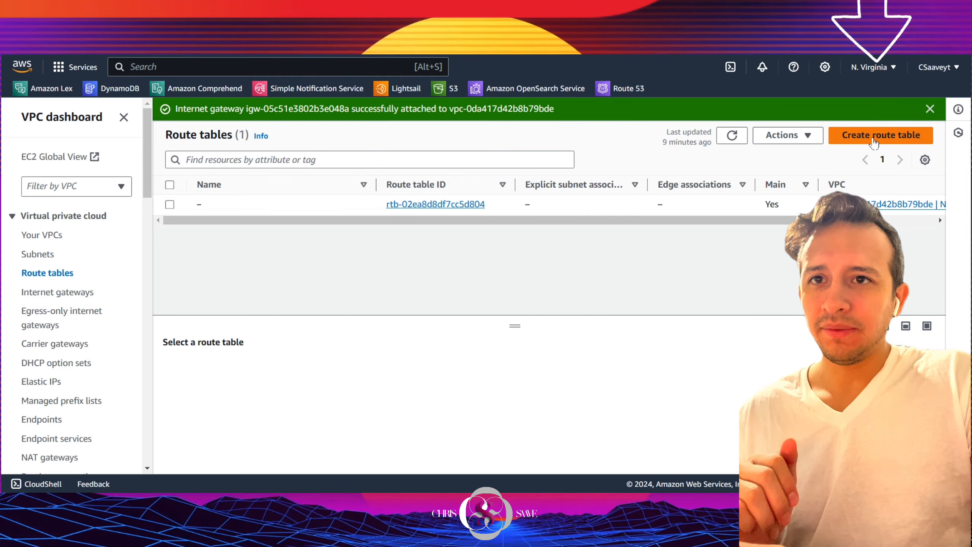
{"action": "left_click", "coordinate": [875, 144]}
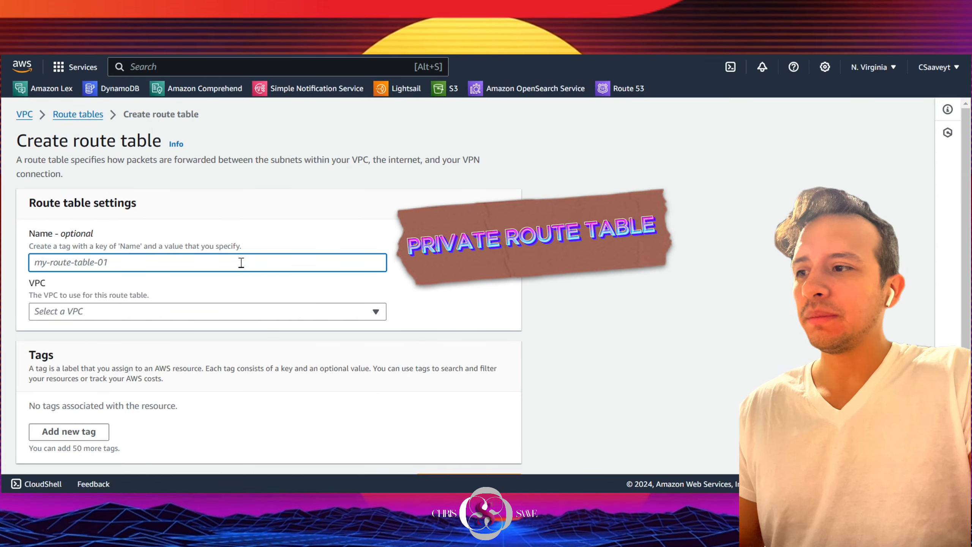
{"action": "type", "text": "PRIVATE ROUTE TABLE"}
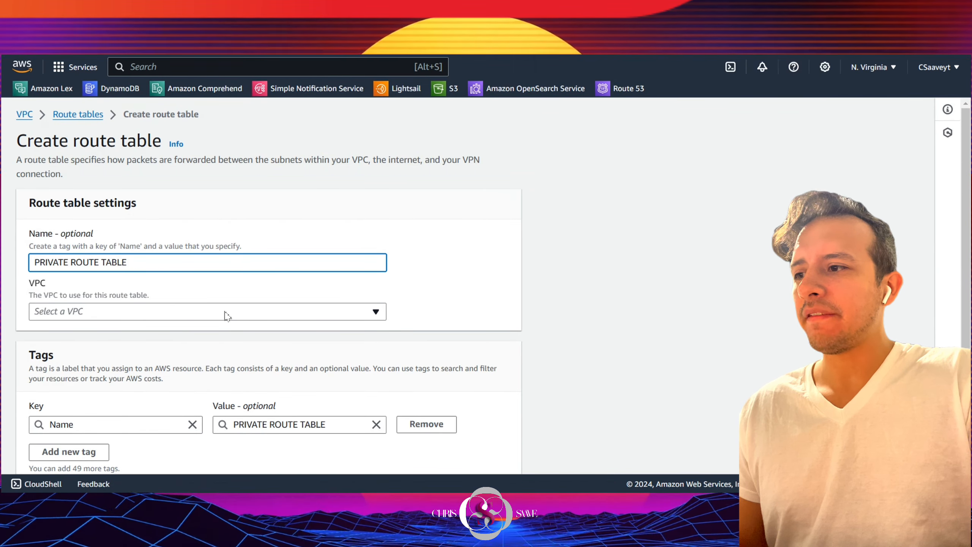
{"action": "left_click", "coordinate": [226, 313]}
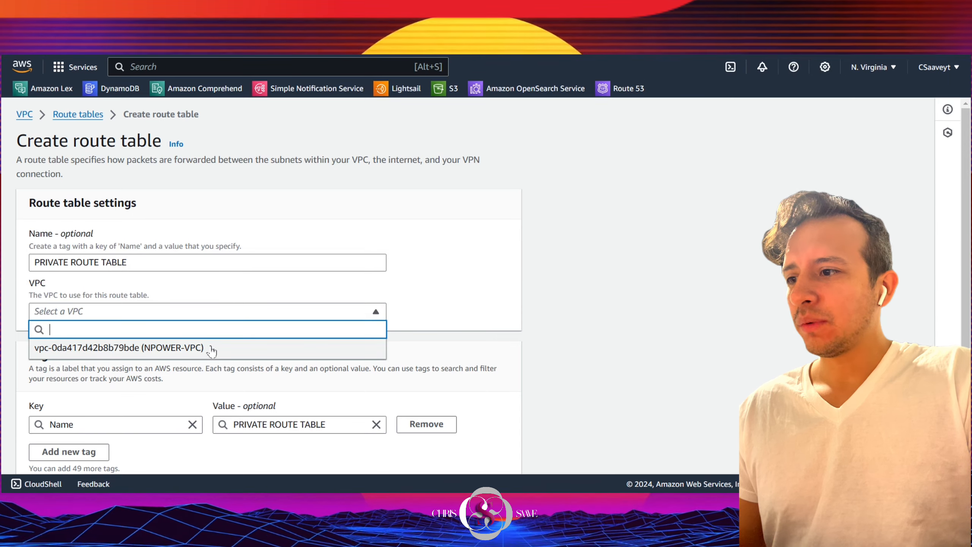
{"action": "left_click", "coordinate": [210, 348]}
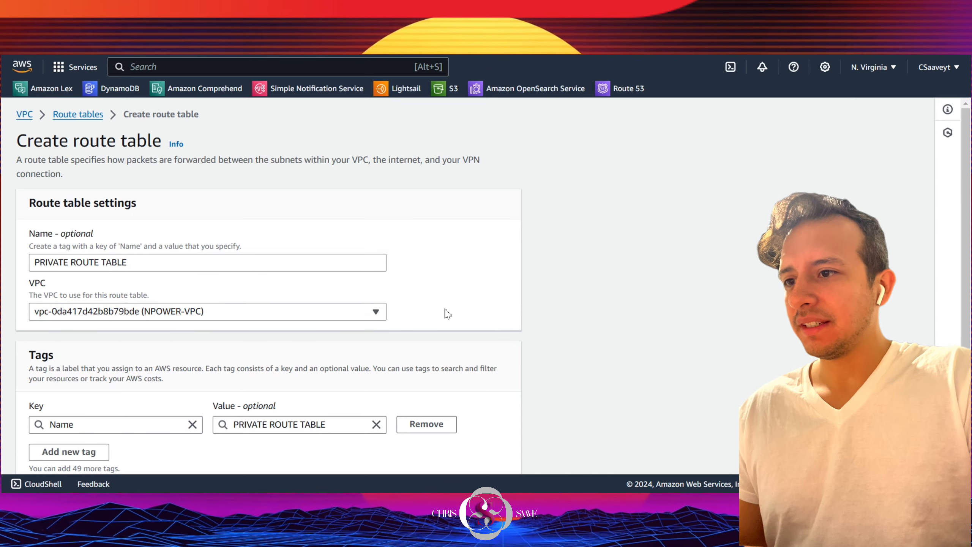
{"action": "scroll", "coordinate": [493, 308], "scroll_direction": "down", "scroll_amount": 2}
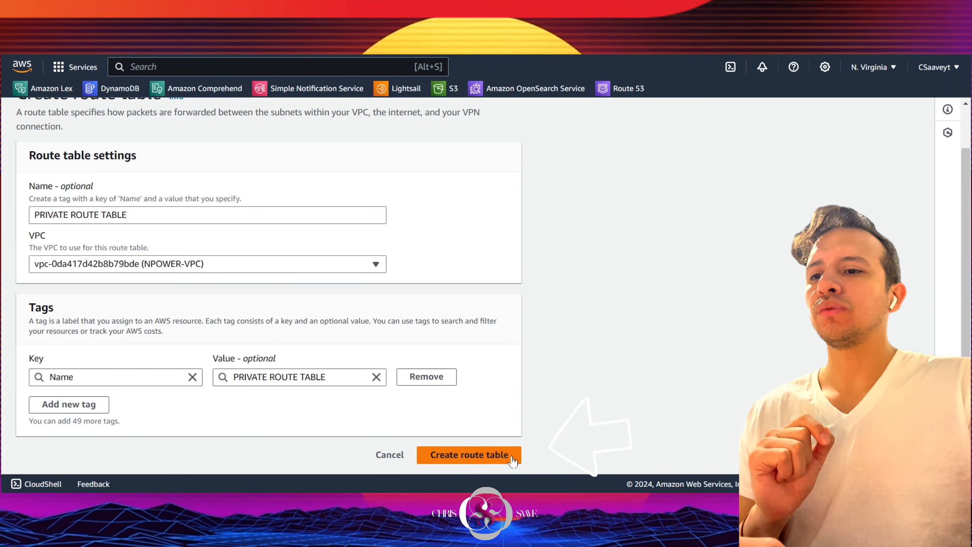
{"action": "left_click", "coordinate": [513, 459]}
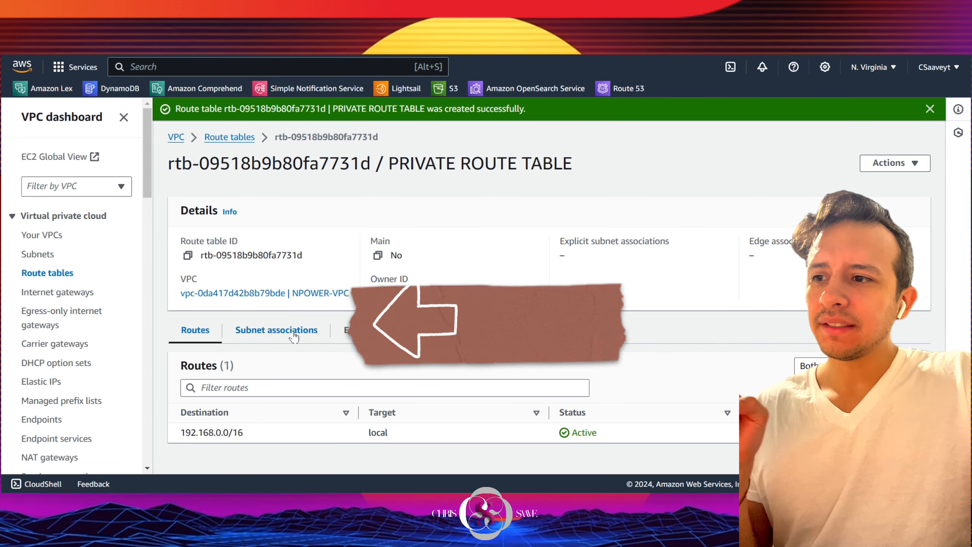
- Associate the Private Subnet with PRIVATE ROUTE TABLE and save the association
{"action": "left_click", "coordinate": [294, 337]}
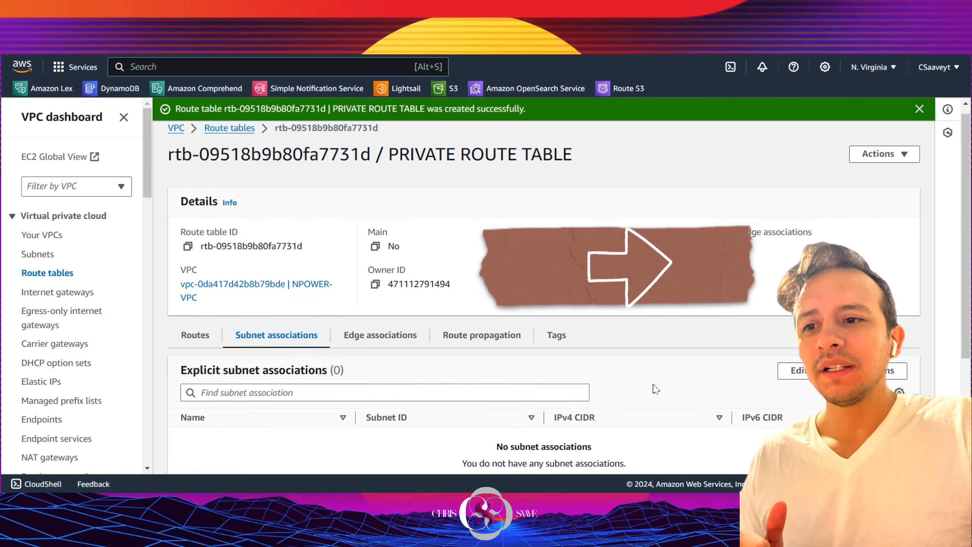
{"action": "scroll", "coordinate": [656, 388], "scroll_direction": "down", "scroll_amount": 3}
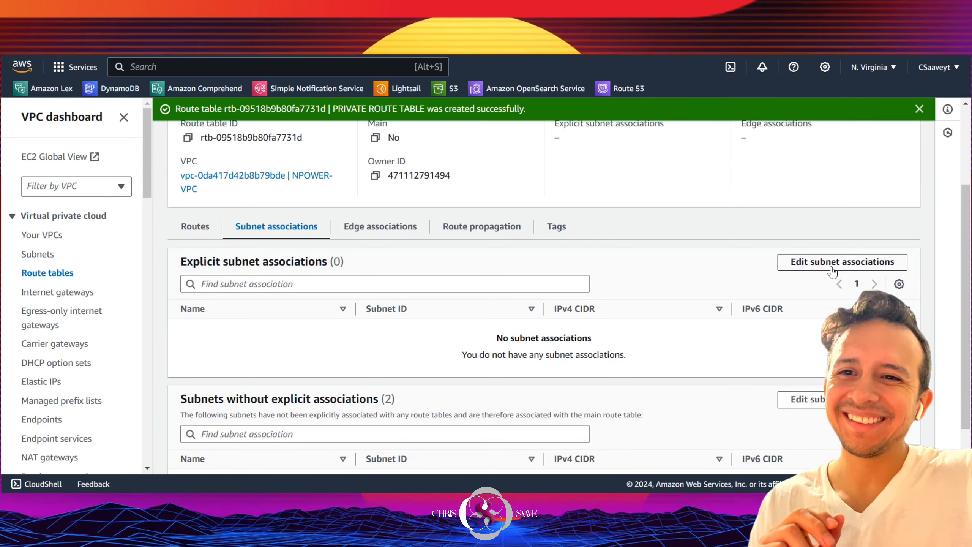
{"action": "left_click", "coordinate": [833, 268]}
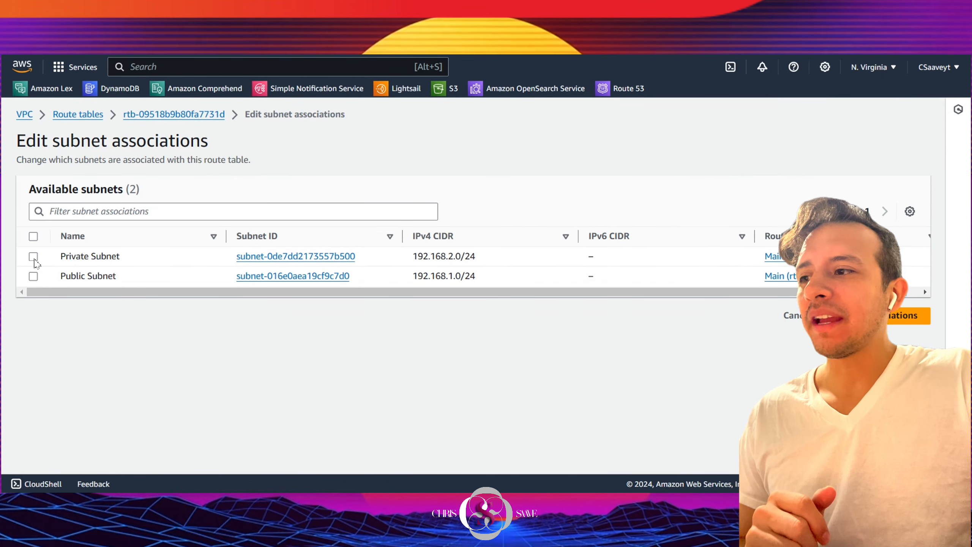
{"action": "left_click", "coordinate": [34, 257]}
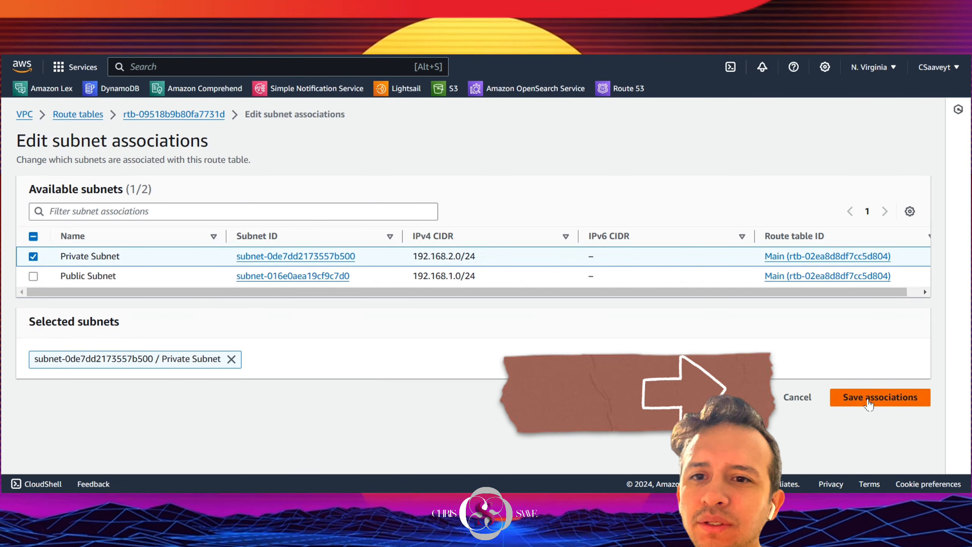
{"action": "left_click", "coordinate": [869, 401]}
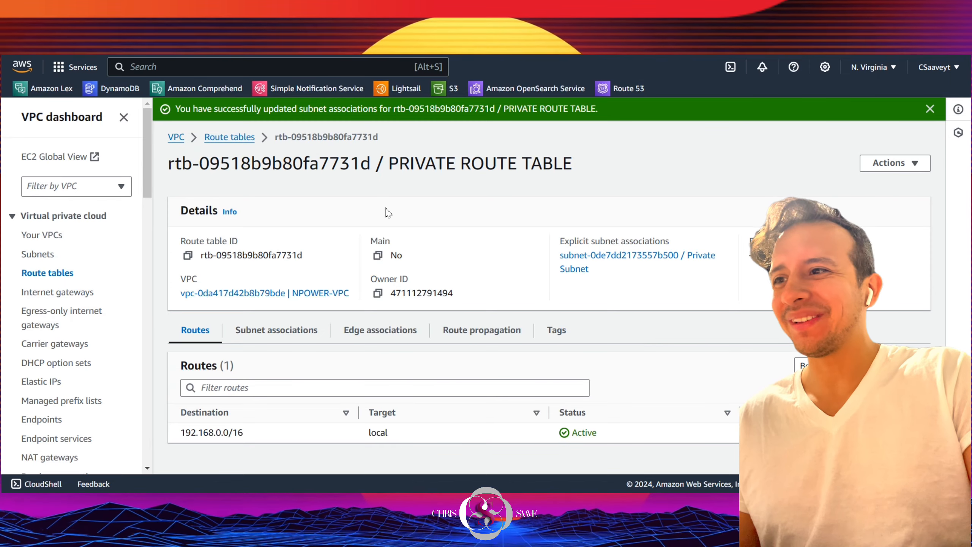
- Create a second route table named PUBLIC ROUTE TABLE in NPOWER-VPC
{"action": "left_click", "coordinate": [239, 138]}
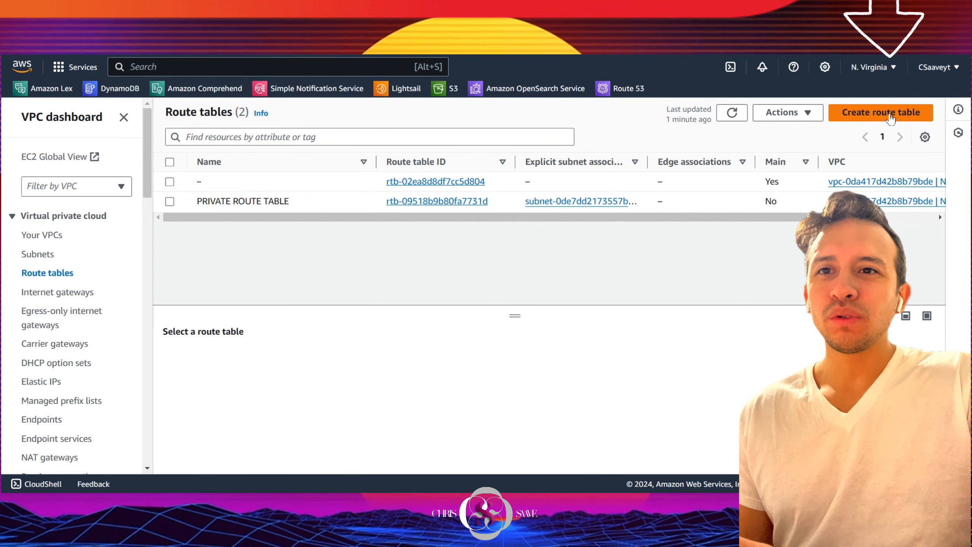
{"action": "left_click", "coordinate": [891, 117]}
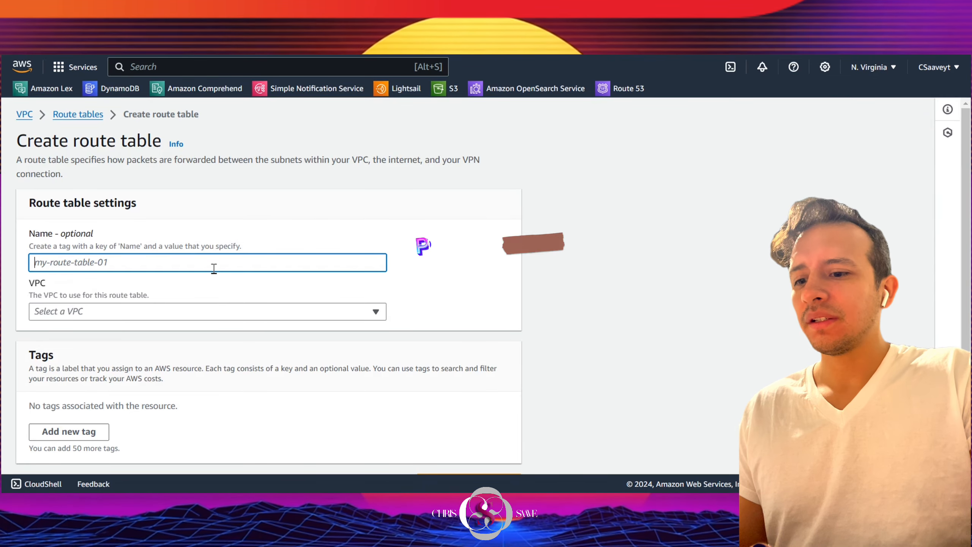
{"action": "type", "text": "O"}
{"action": "key", "text": "BackSpace"}
{"action": "type", "text": "PUBLI"}
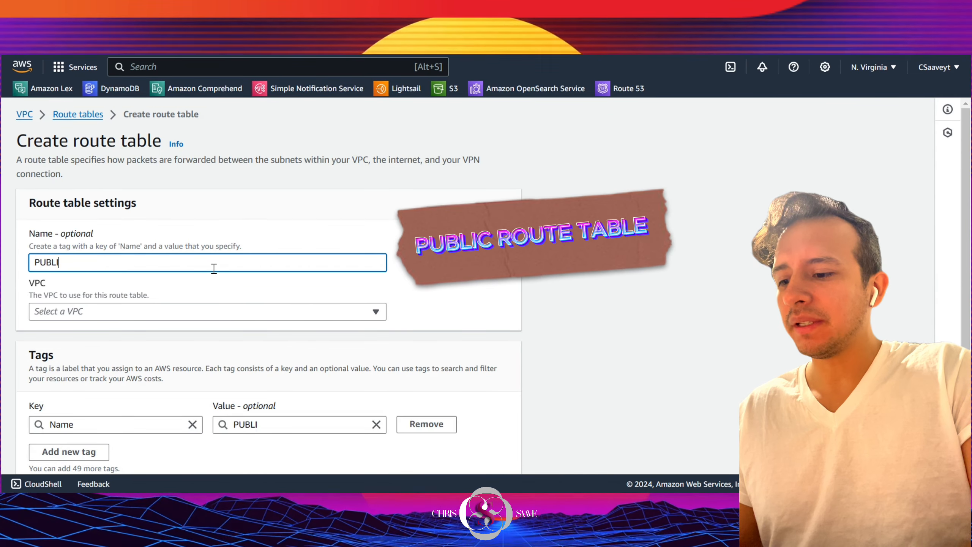
{"action": "type", "text": "C ROUTE "}
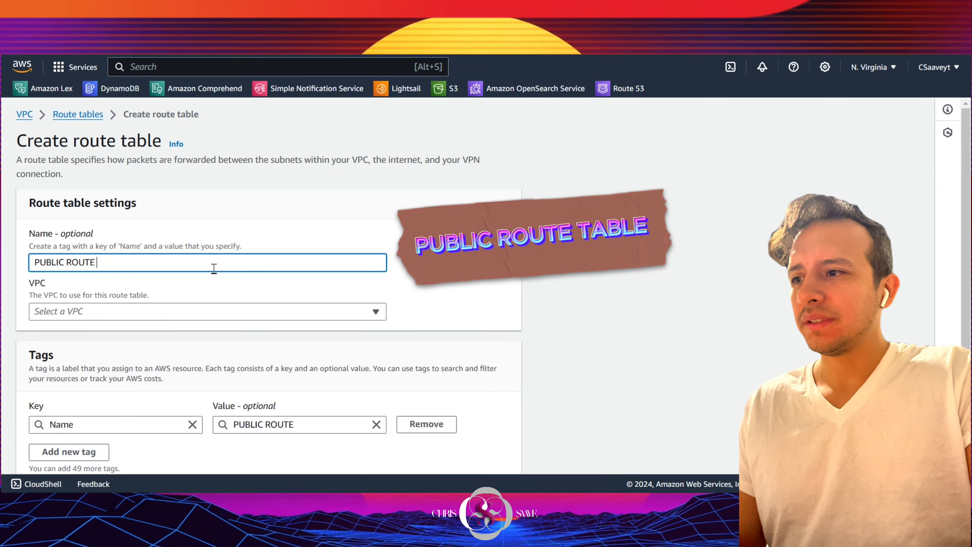
{"action": "type", "text": "TABLE"}
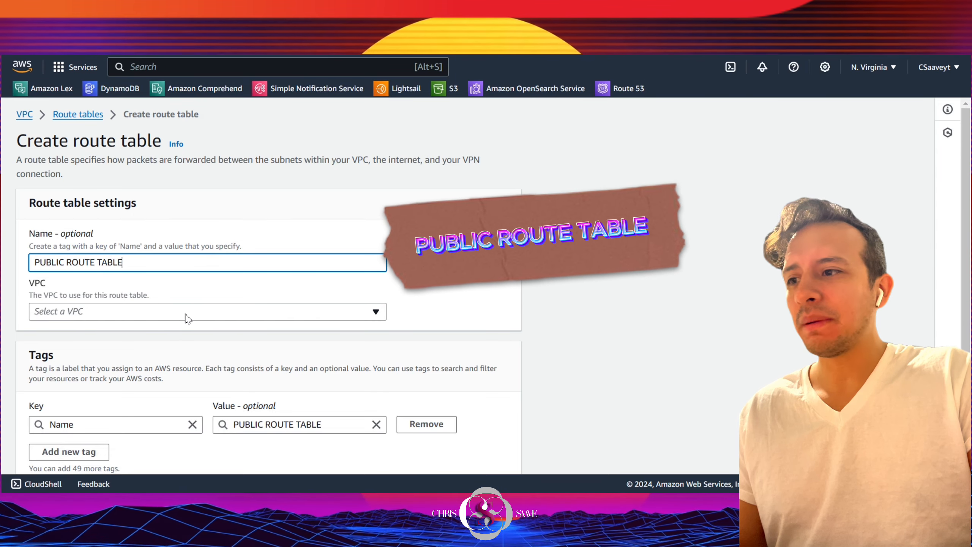
{"action": "left_click", "coordinate": [188, 317]}
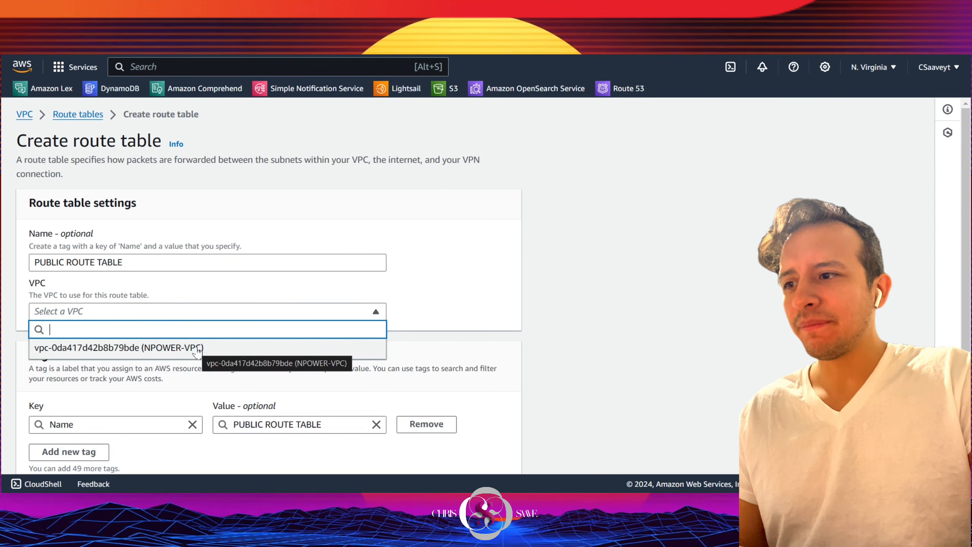
{"action": "left_click", "coordinate": [197, 349]}
{"action": "scroll", "coordinate": [486, 308], "scroll_direction": "down", "scroll_amount": 1}
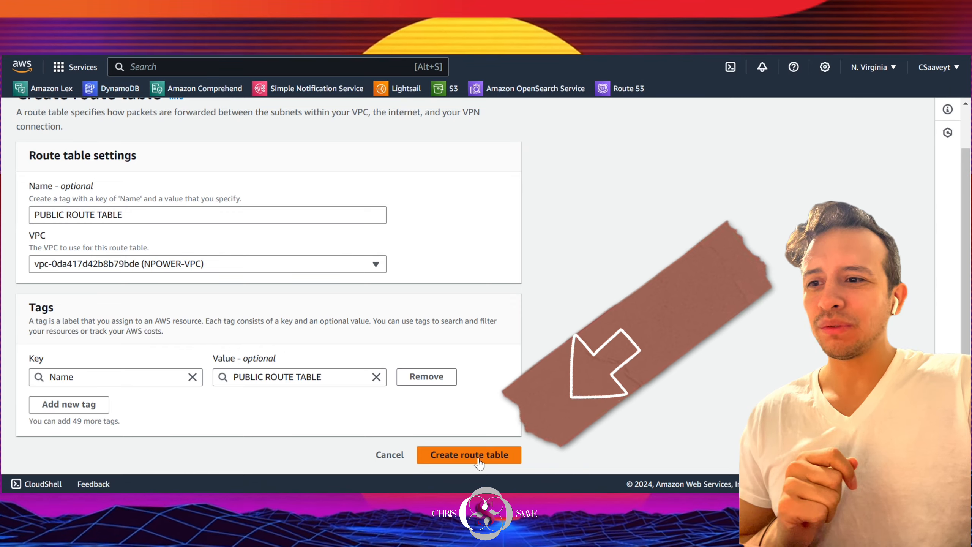
{"action": "left_click", "coordinate": [479, 460]}
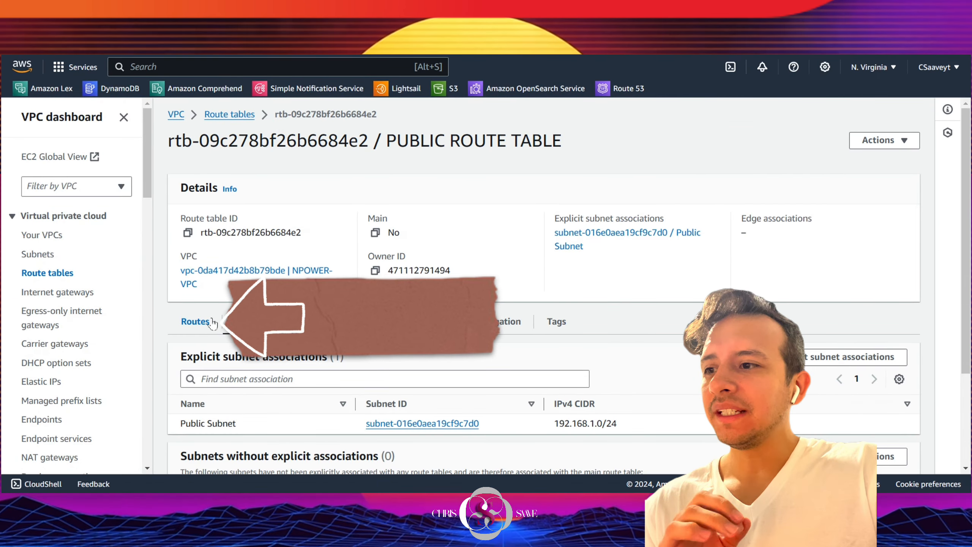
- Add a route with destination 0.0.0.0/0 to PUBLIC ROUTE TABLE
{"action": "left_click", "coordinate": [211, 320]}
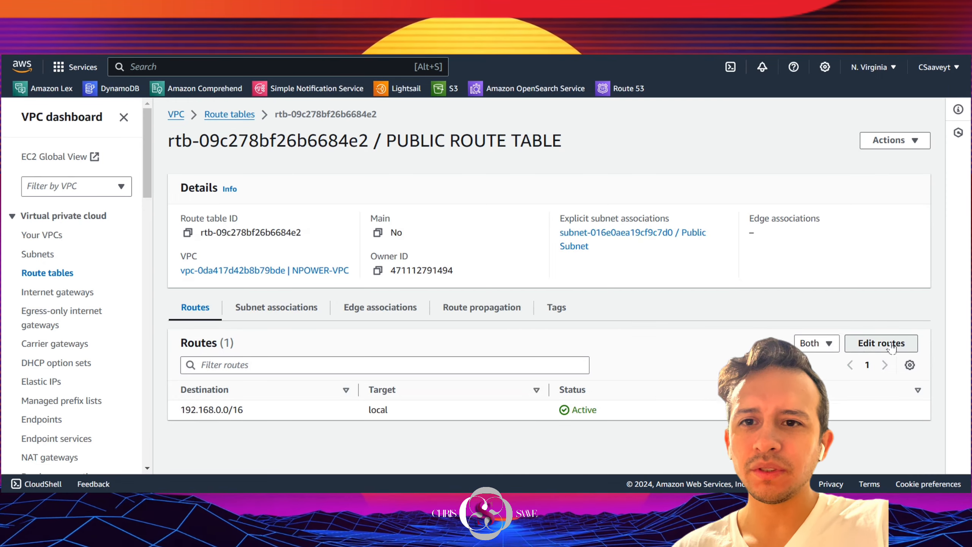
{"action": "left_click", "coordinate": [891, 345]}
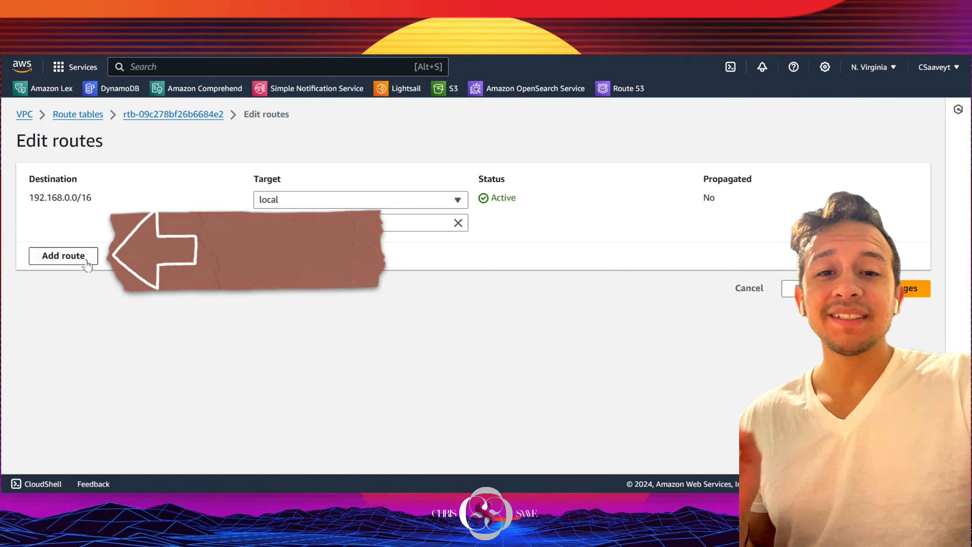
{"action": "left_click", "coordinate": [63, 256]}
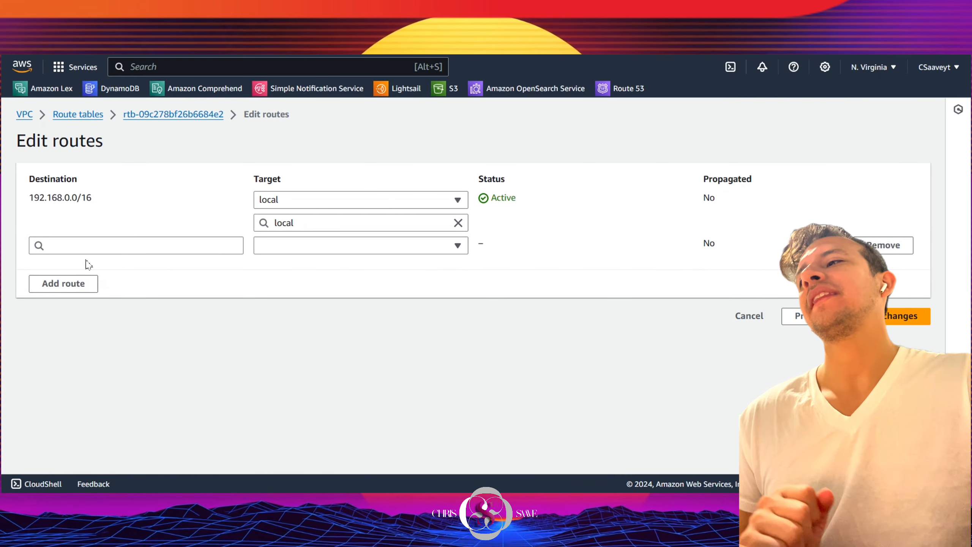
{"action": "left_click", "coordinate": [135, 245]}
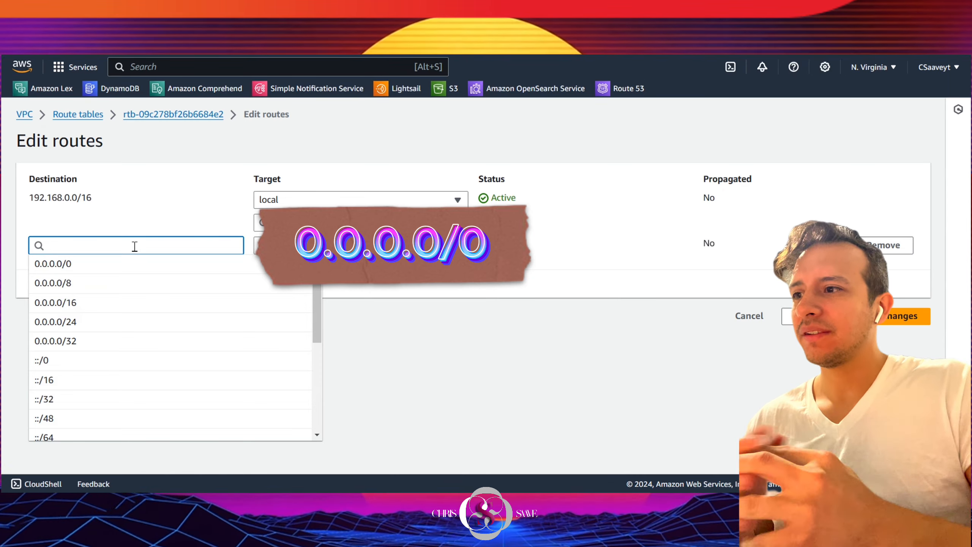
{"action": "left_click", "coordinate": [129, 269]}
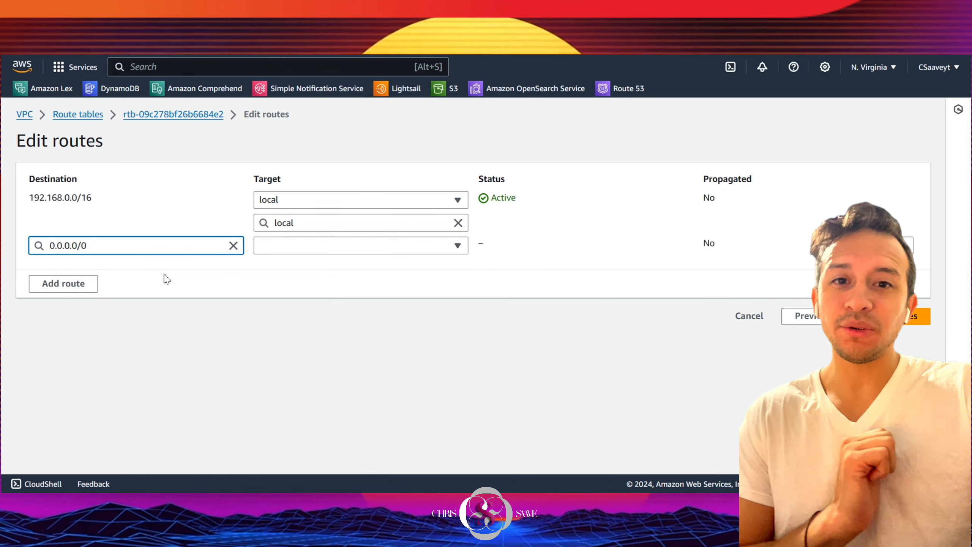
{"action": "left_click", "coordinate": [188, 229]}
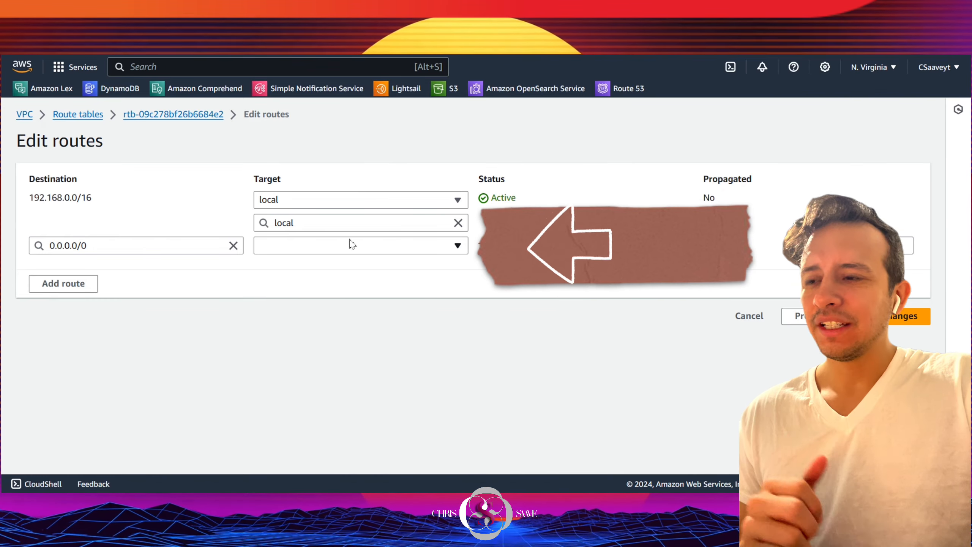
- Target the 0.0.0.0/0 route at the NPOWERIGW internet gateway and save the route changes
{"action": "left_click", "coordinate": [360, 252]}
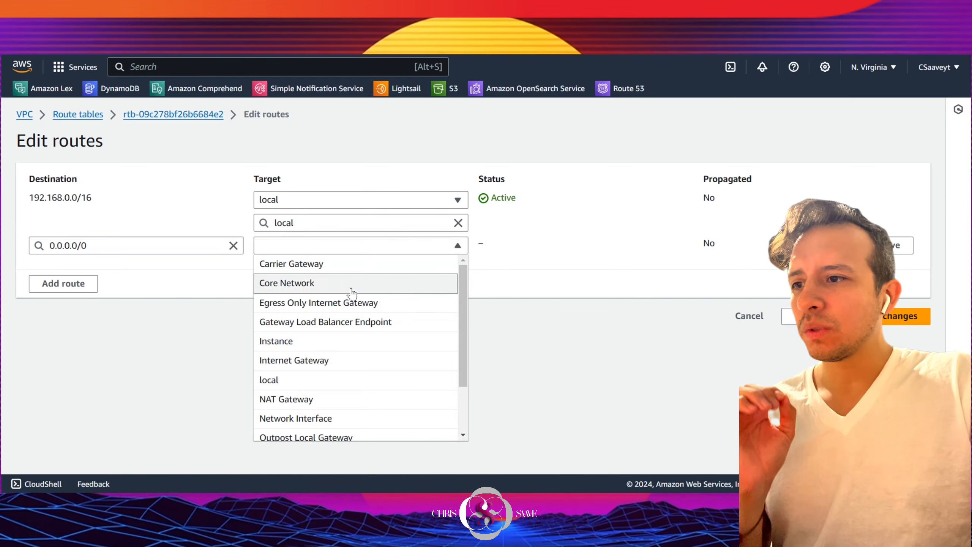
{"action": "left_click", "coordinate": [357, 365]}
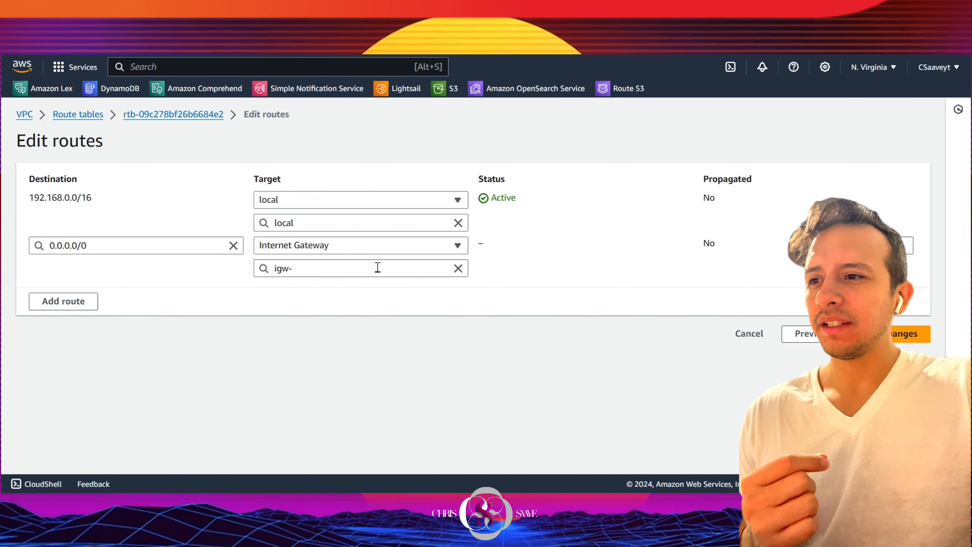
{"action": "left_click", "coordinate": [377, 267]}
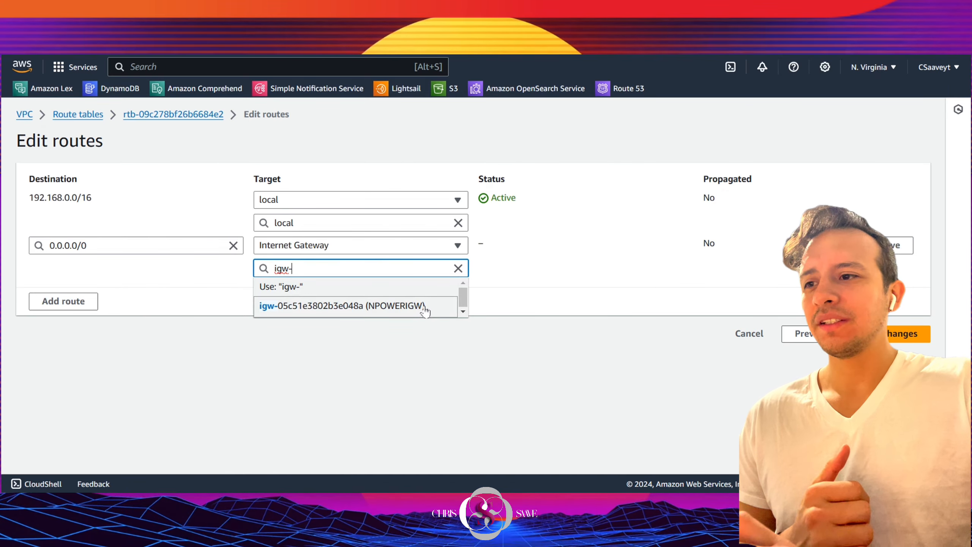
{"action": "left_click", "coordinate": [425, 307]}
{"action": "left_click", "coordinate": [451, 310]}
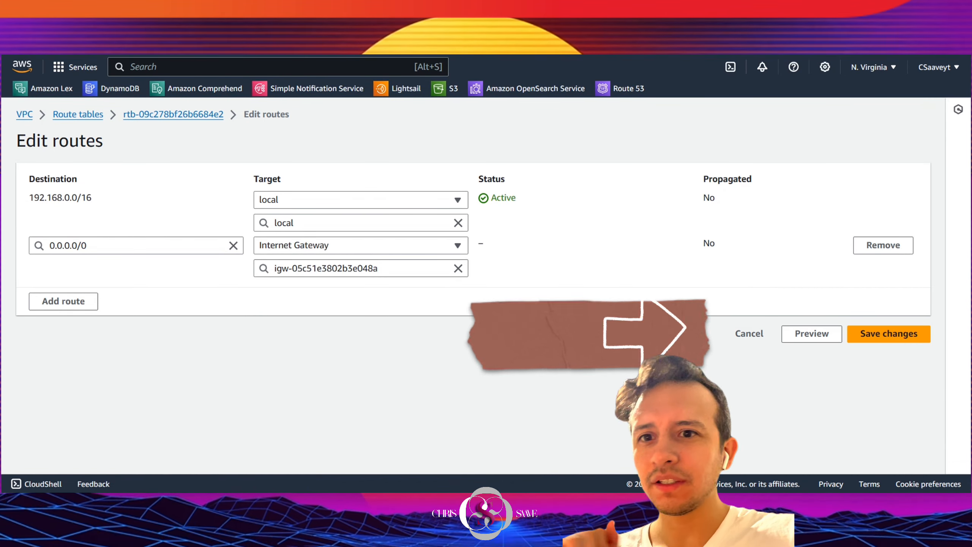
{"action": "left_click", "coordinate": [850, 337]}
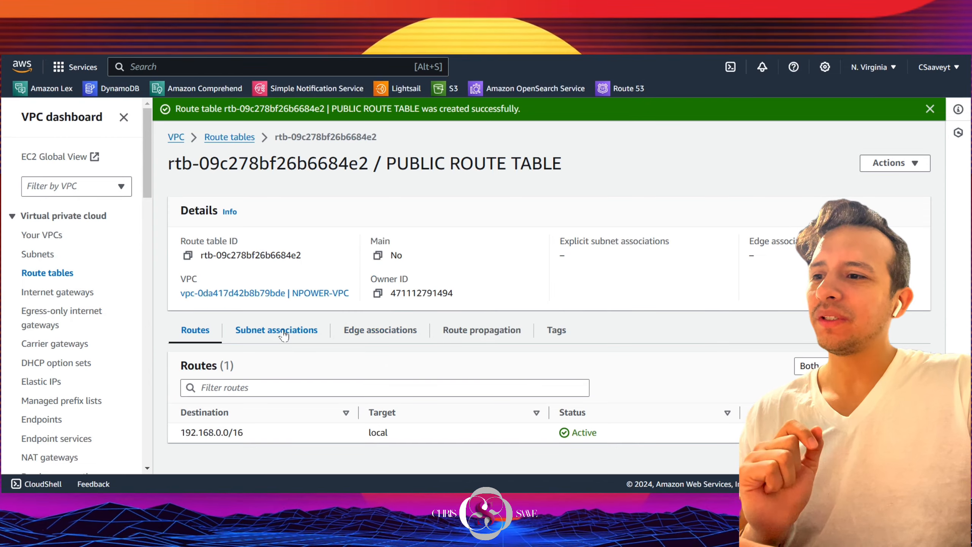
- Associate the Public Subnet with PUBLIC ROUTE TABLE, save the association and go back to the route table list
{"action": "left_click", "coordinate": [283, 339]}
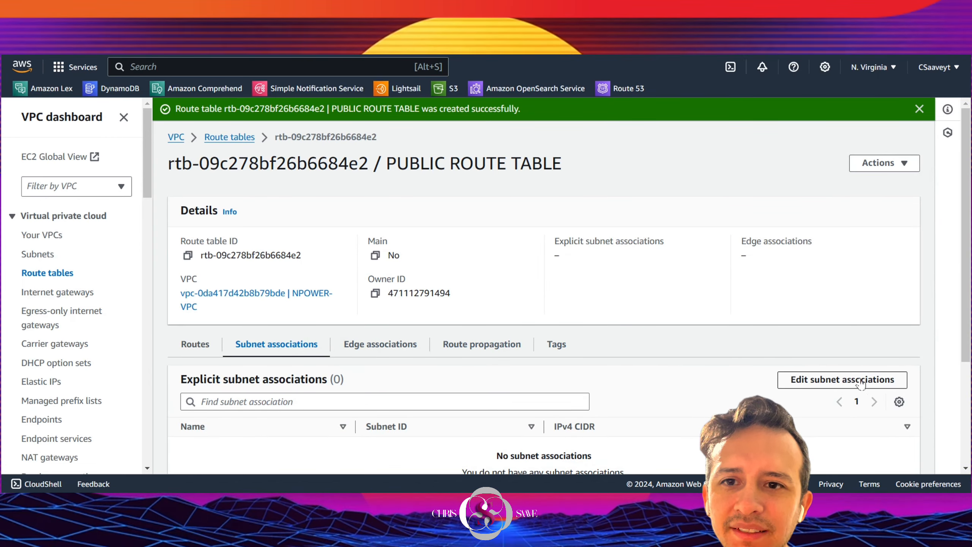
{"action": "left_click", "coordinate": [855, 386]}
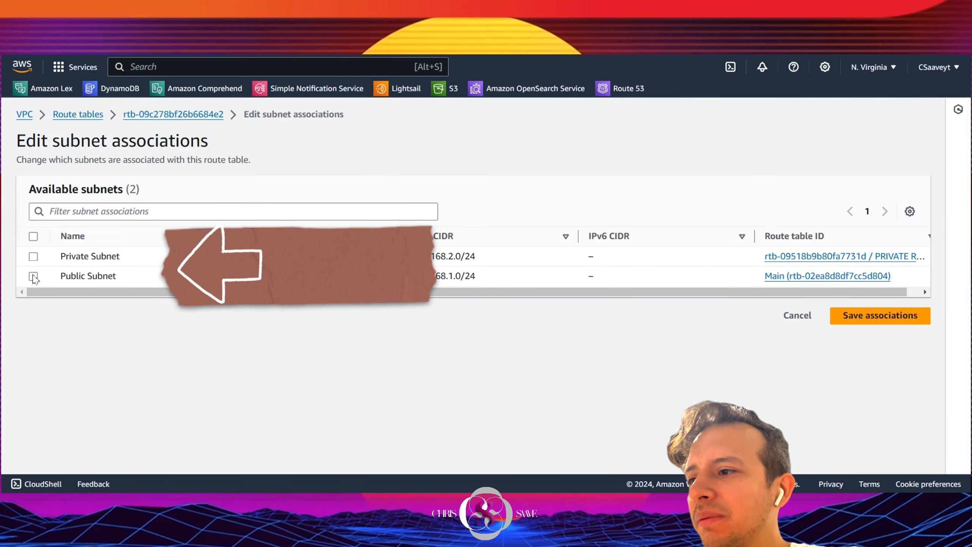
{"action": "left_click", "coordinate": [33, 276]}
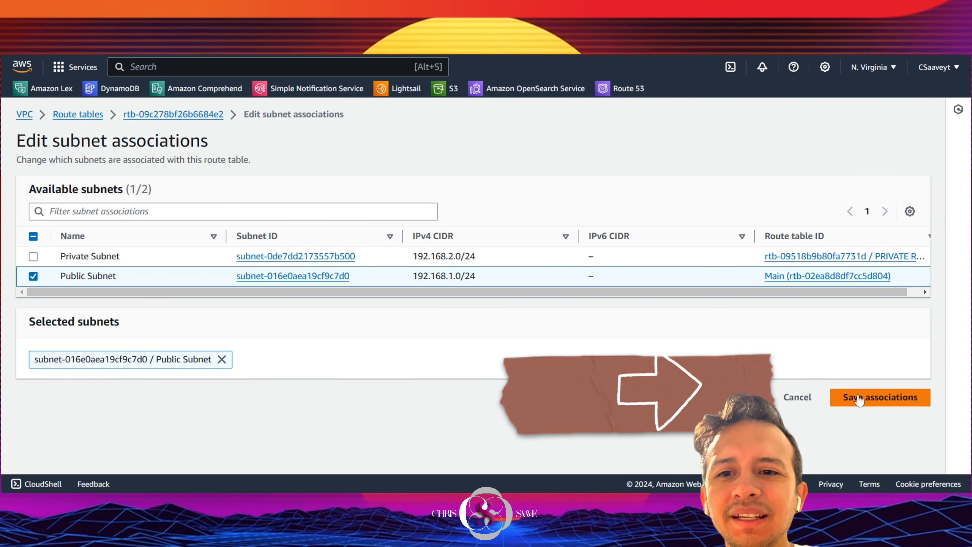
{"action": "left_click", "coordinate": [905, 399]}
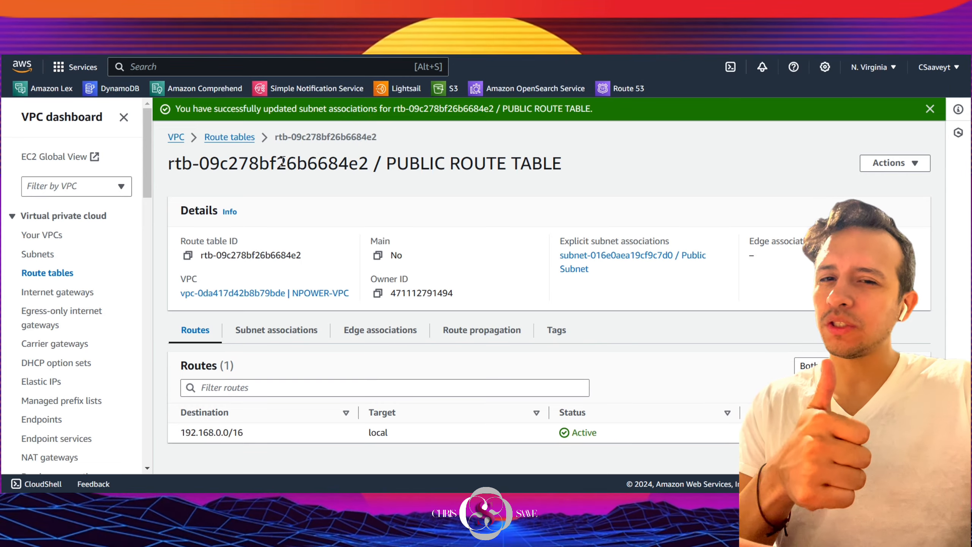
{"action": "left_click", "coordinate": [229, 137]}
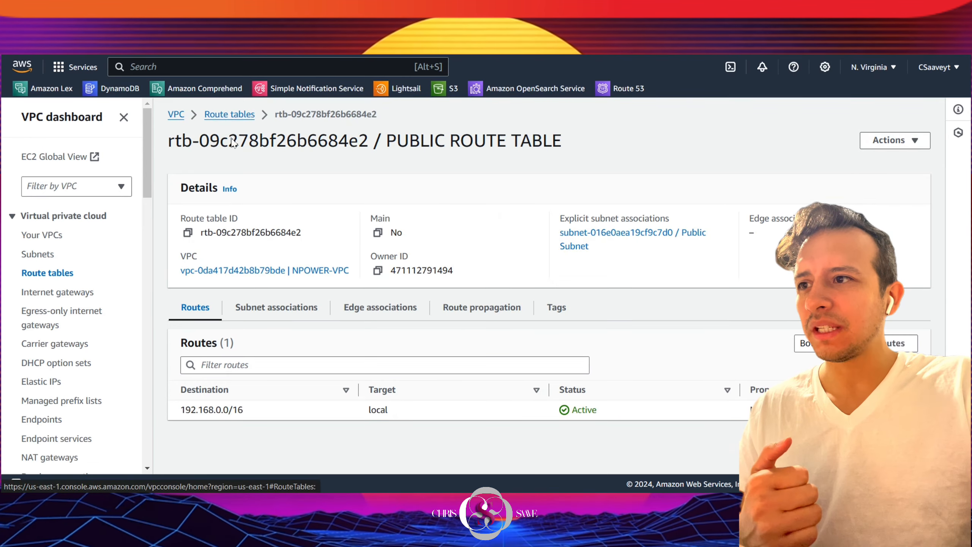